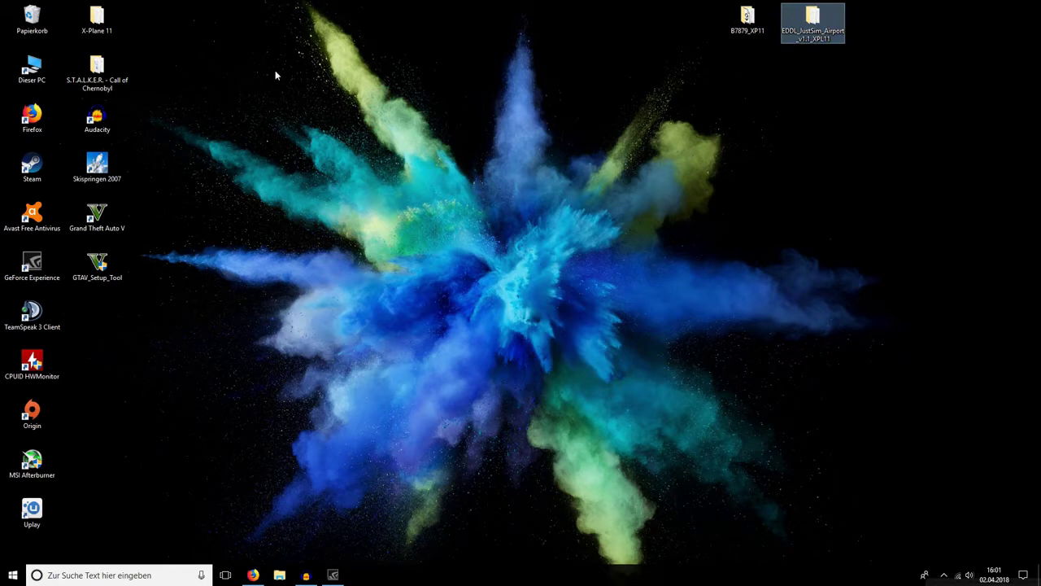
# - Switch to Firefox and look over the X-Plane.org forum downloads page, from featured files to the most downloaded ones
pyautogui.click(376, 325)
pyautogui.click(253, 574)
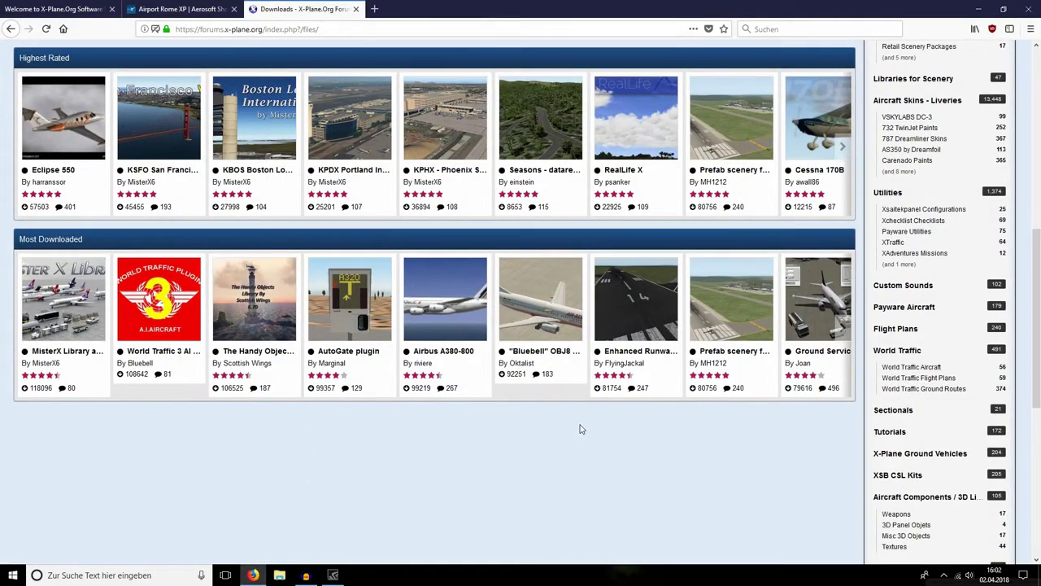
pyautogui.scroll(6, 580, 428)
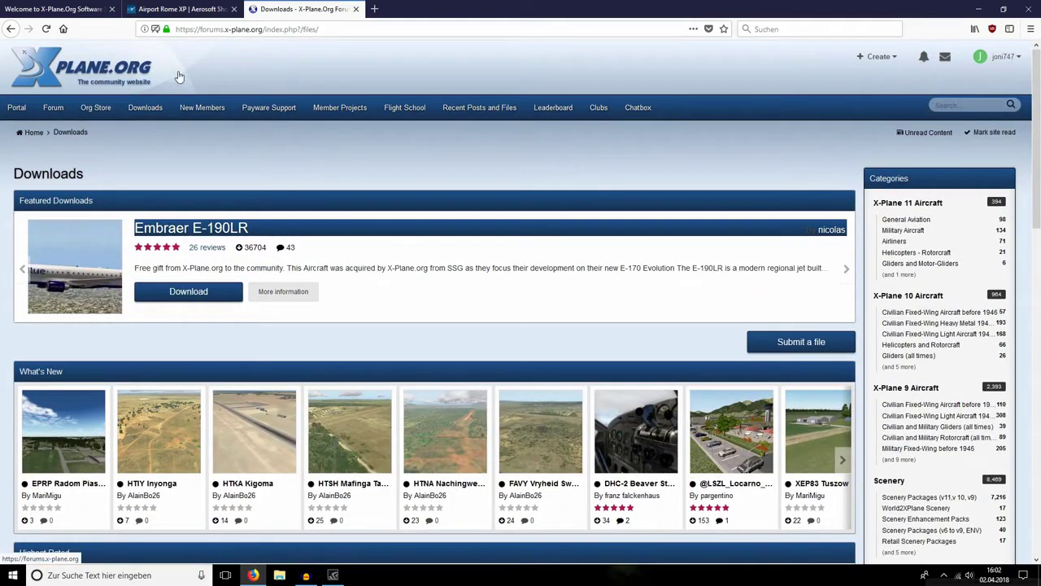
pyautogui.scroll(-3, 467, 346)
pyautogui.scroll(-2, 601, 359)
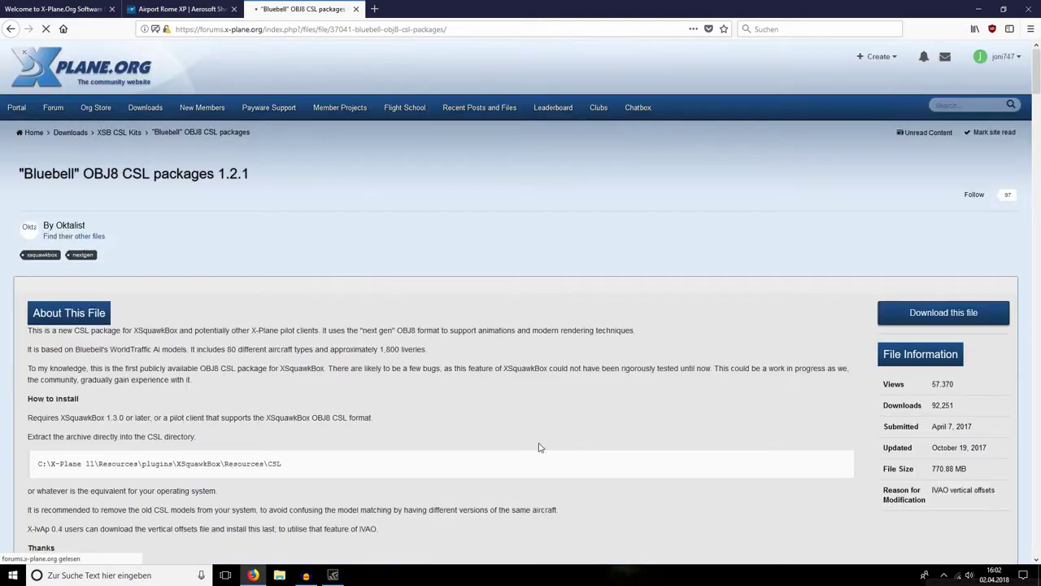
# - Read the description and install notes of the "Bluebell" OBJ8 CSL packages, and return to the downloads overview
pyautogui.scroll(-1, 287, 367)
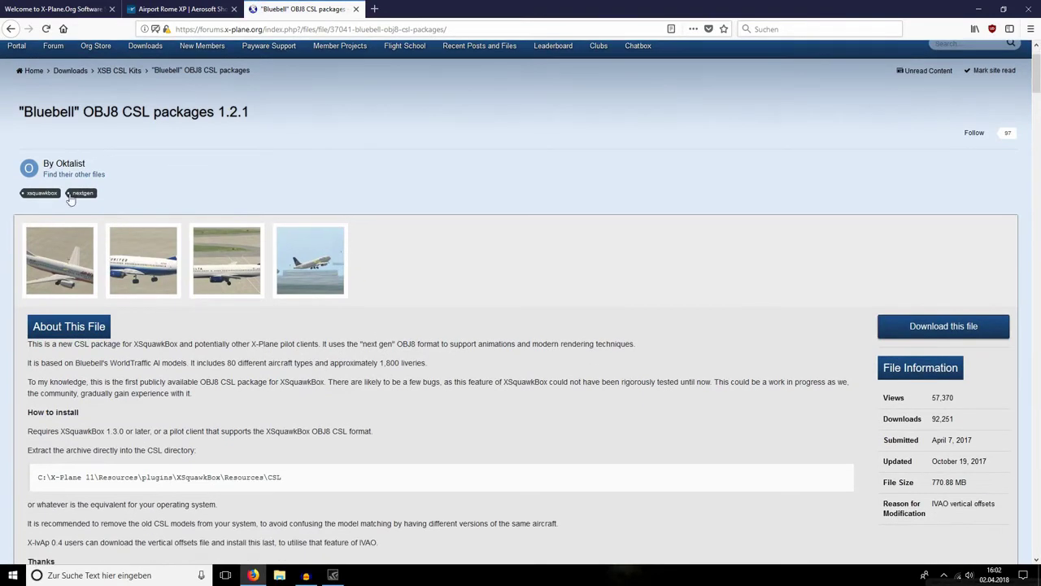
pyautogui.scroll(-2, 366, 333)
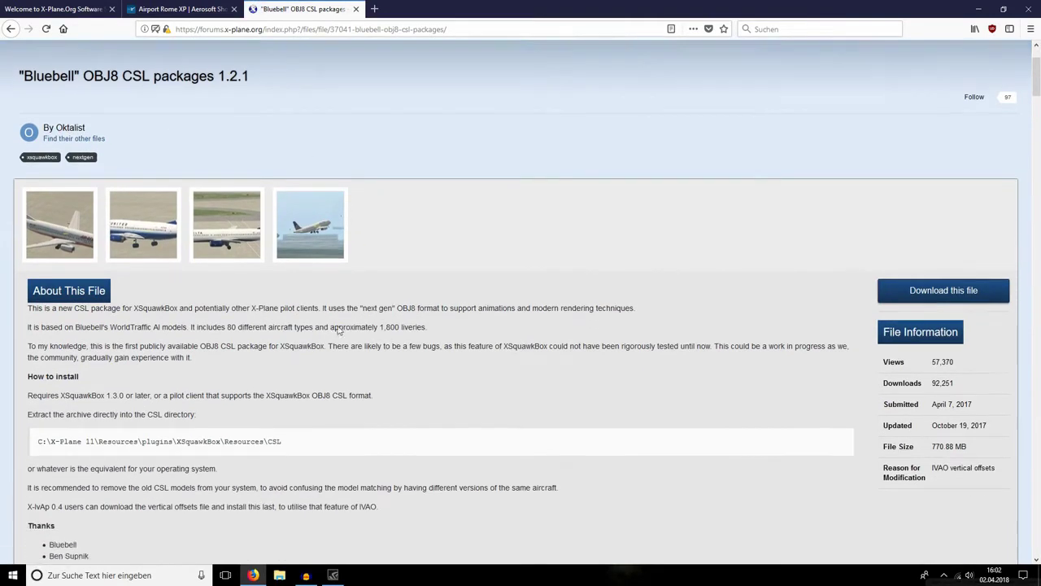
pyautogui.scroll(-6, 582, 361)
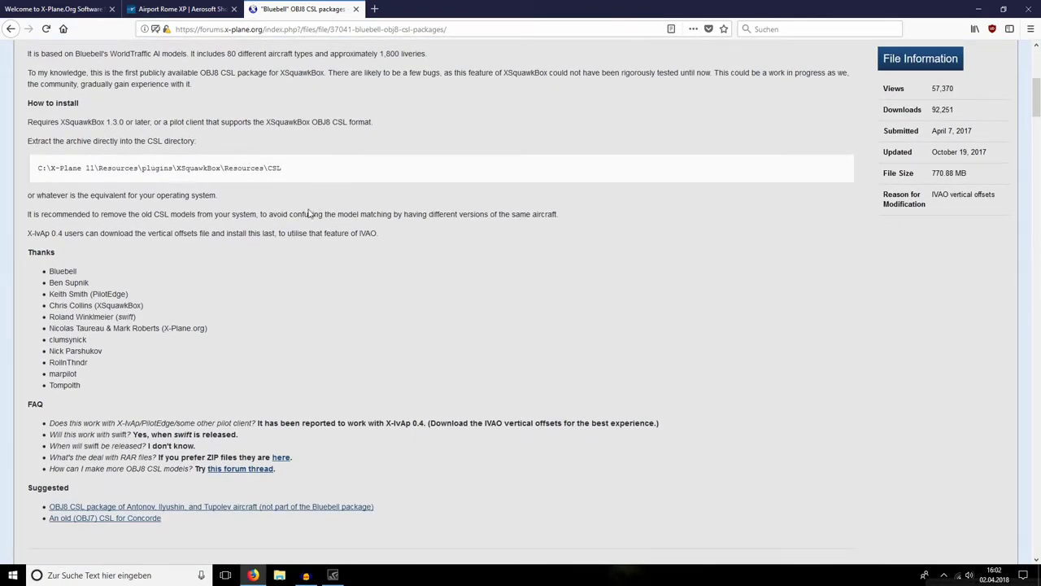
pyautogui.press('F5')
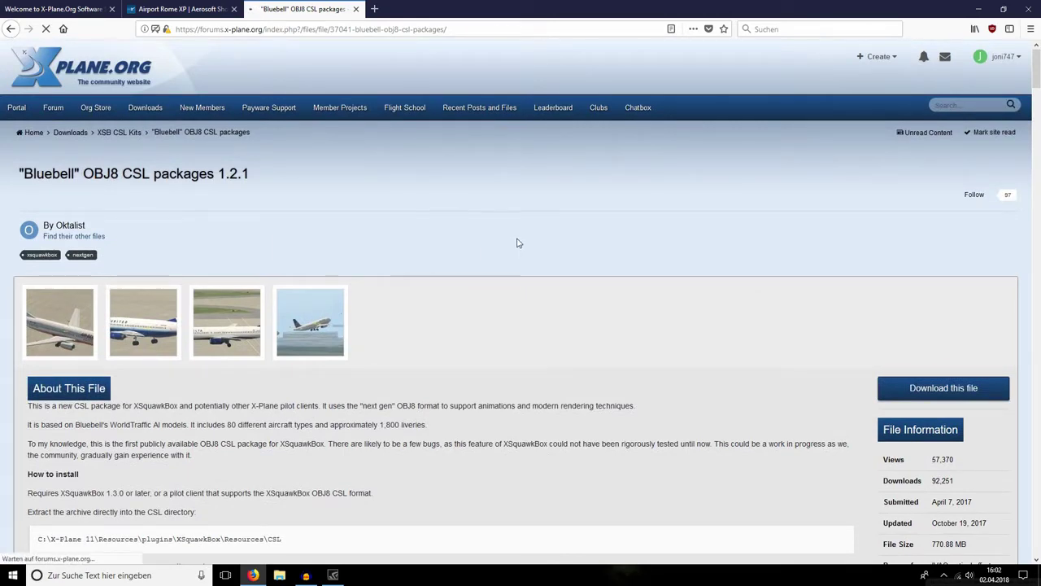
pyautogui.hotkey('alt', 'Left')
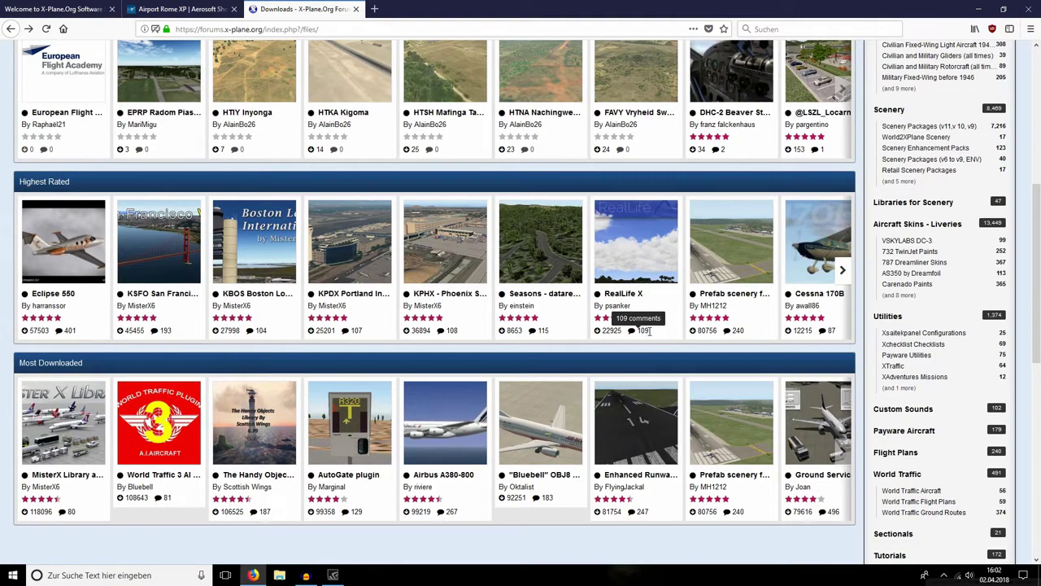
pyautogui.scroll(5, 647, 329)
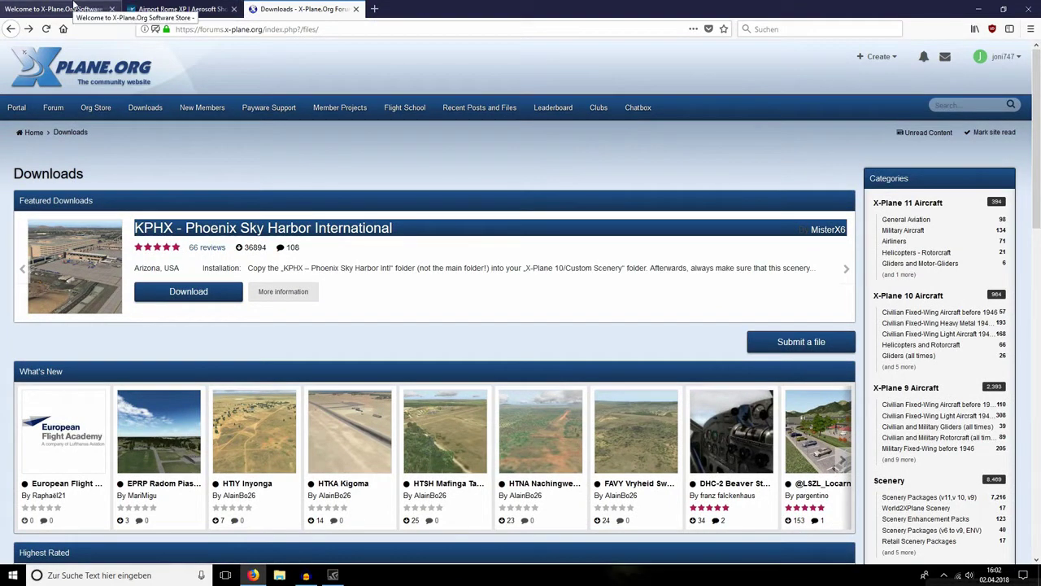
# - Look through the X-Plane.Org store's home page, covering its aircraft categories, featured products and promotional banners
pyautogui.click(74, 7)
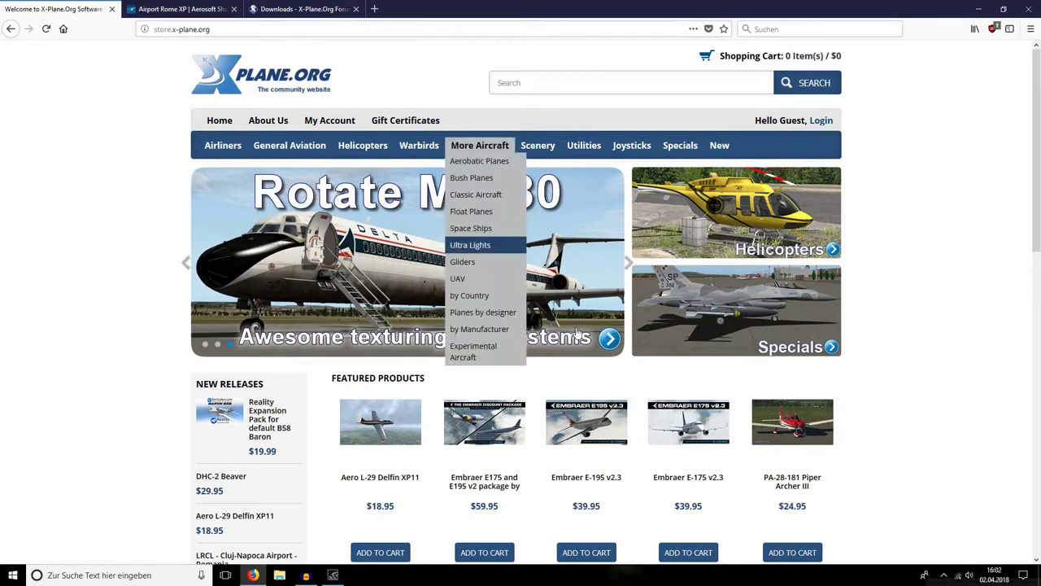
pyautogui.moveTo(703, 418)
pyautogui.scroll(-1, 702, 418)
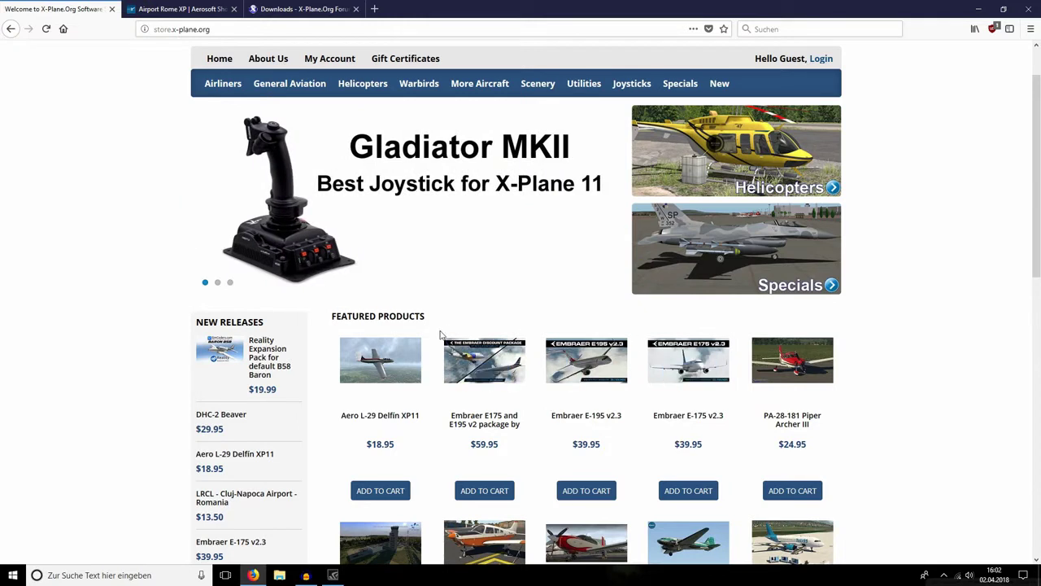
pyautogui.moveTo(706, 359)
pyautogui.scroll(-4, 796, 409)
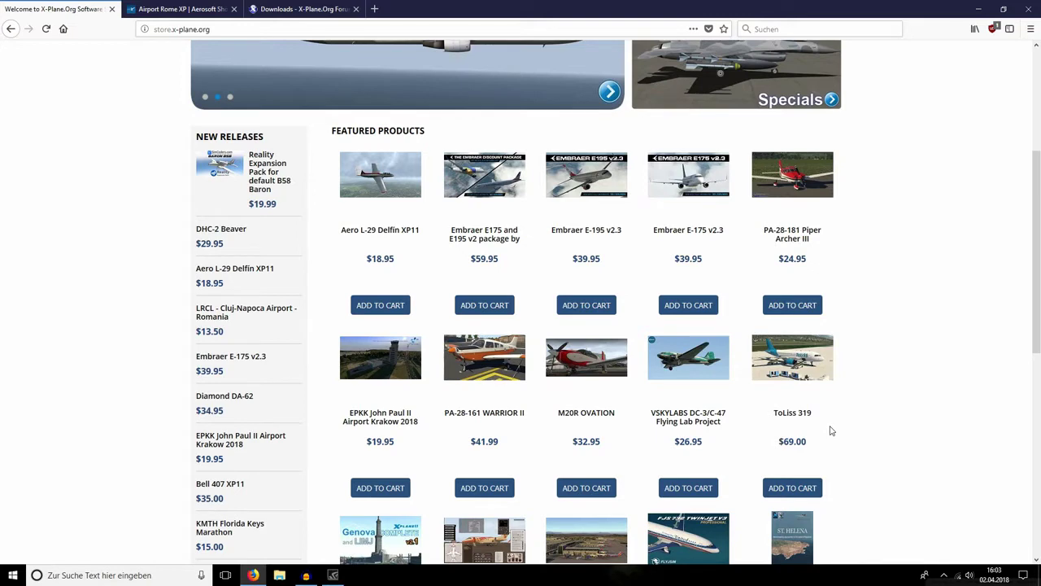
pyautogui.scroll(-1, 829, 427)
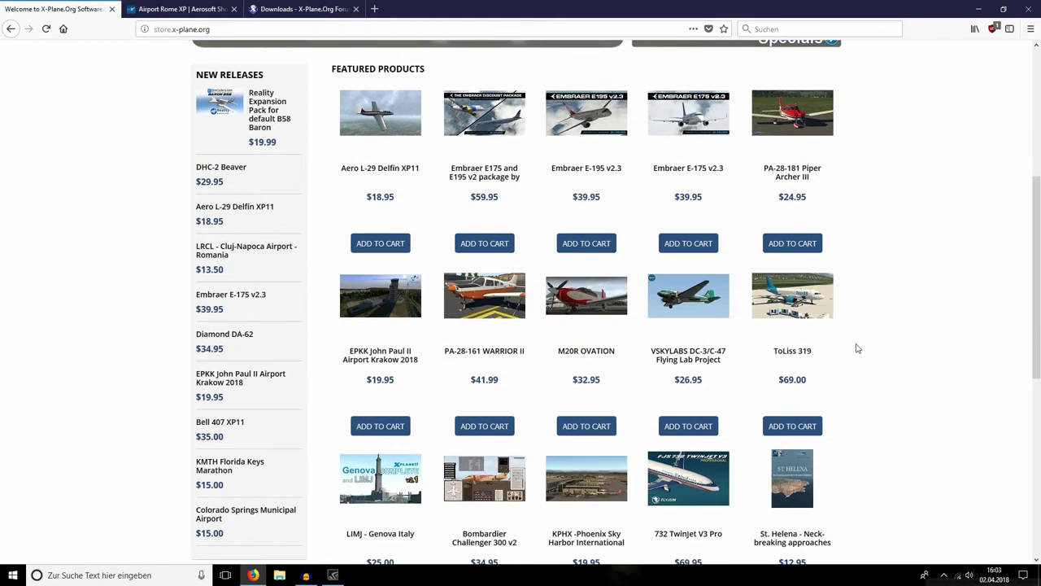
pyautogui.scroll(-2, 813, 398)
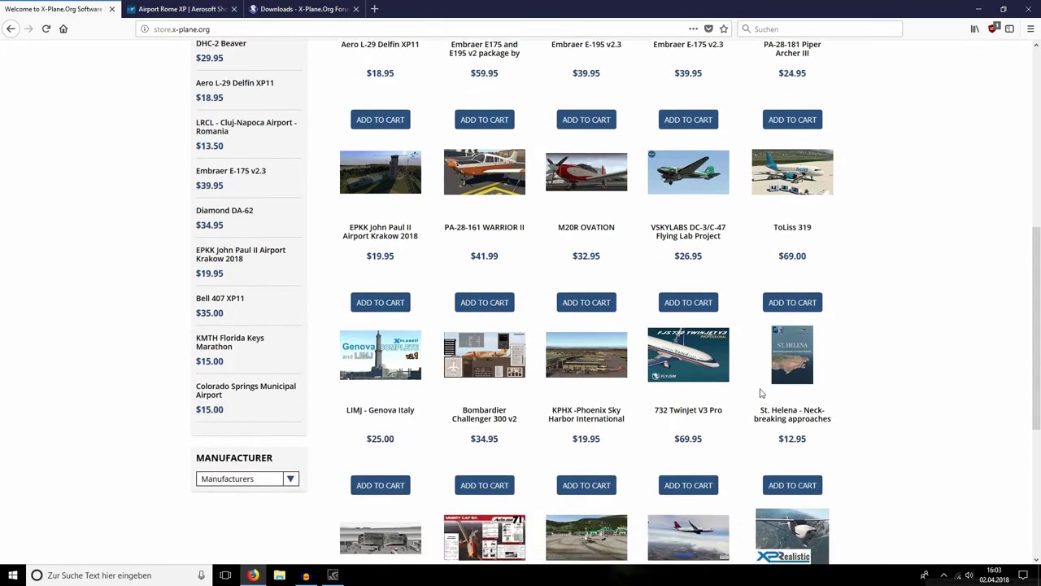
pyautogui.scroll(7, 691, 358)
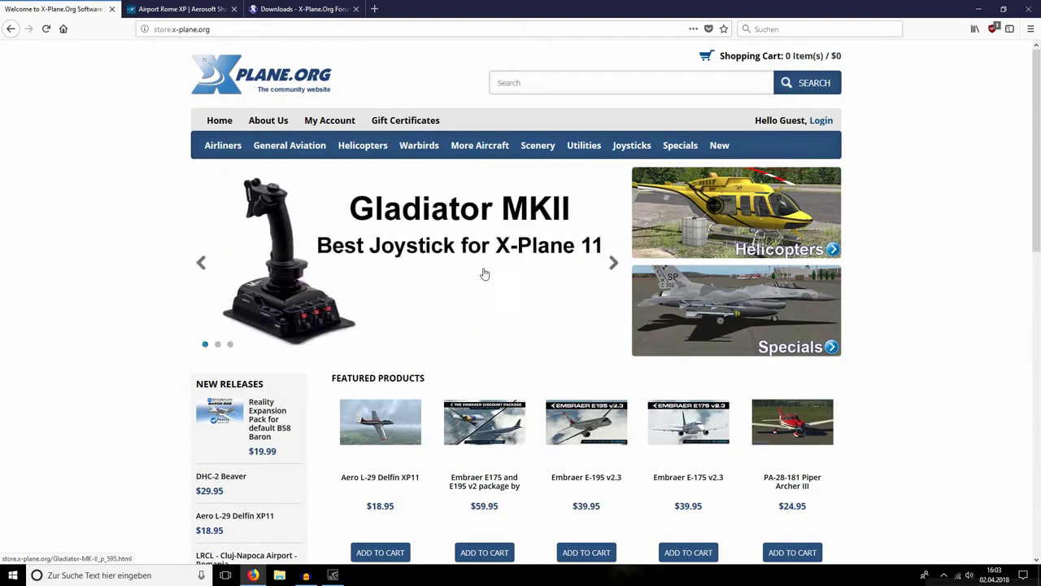
pyautogui.click(611, 263)
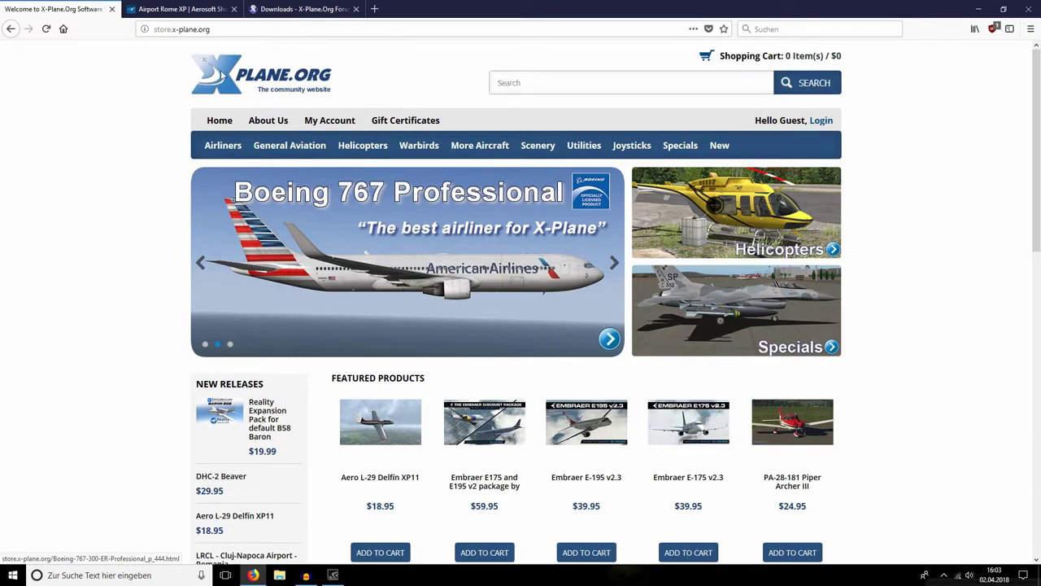
# - View Aerosoft's Airport Rom XP product page, checking the available site languages and the product description
pyautogui.click(191, 7)
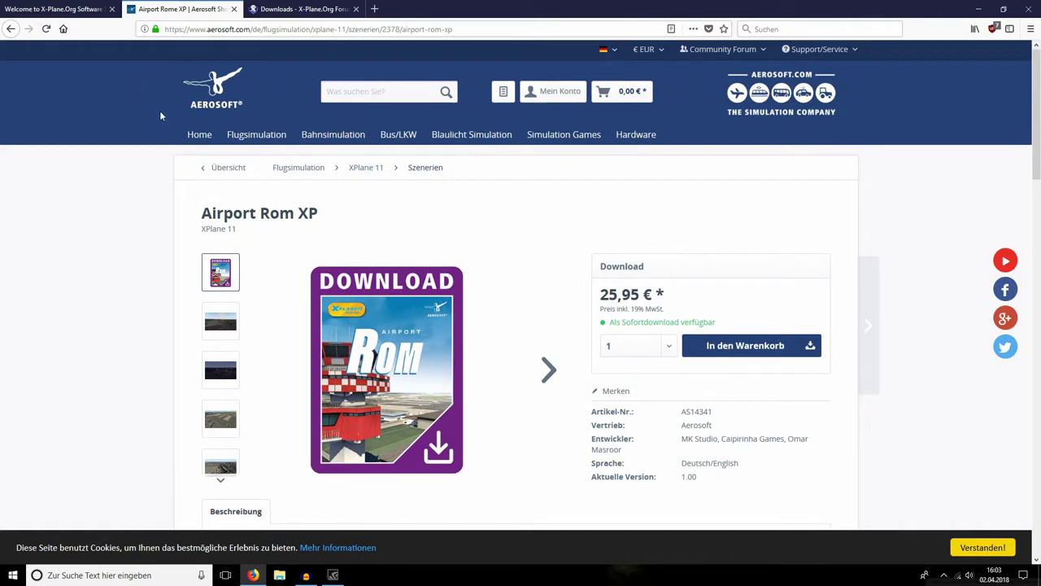
pyautogui.click(608, 49)
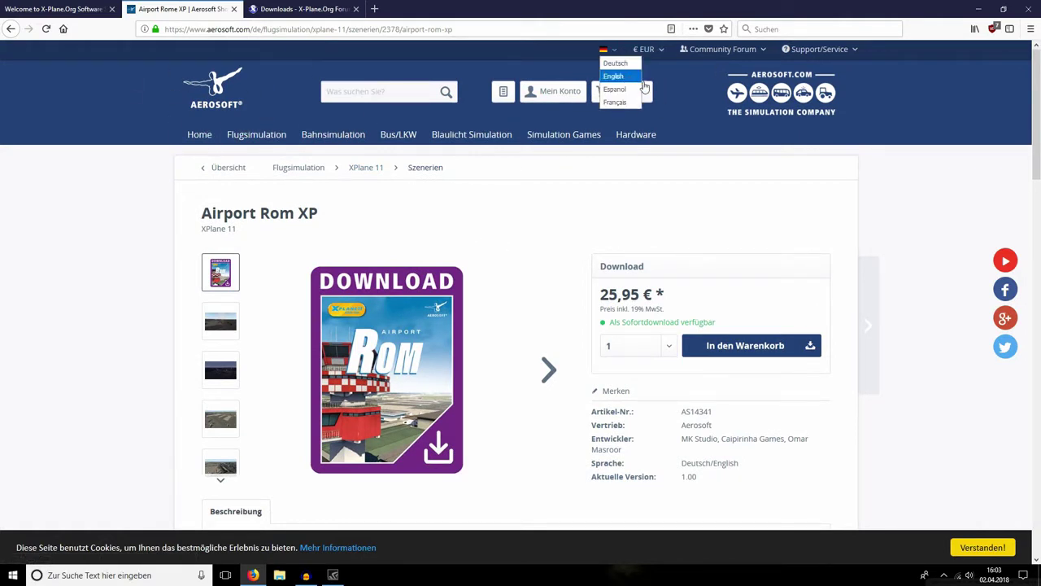
pyautogui.click(46, 222)
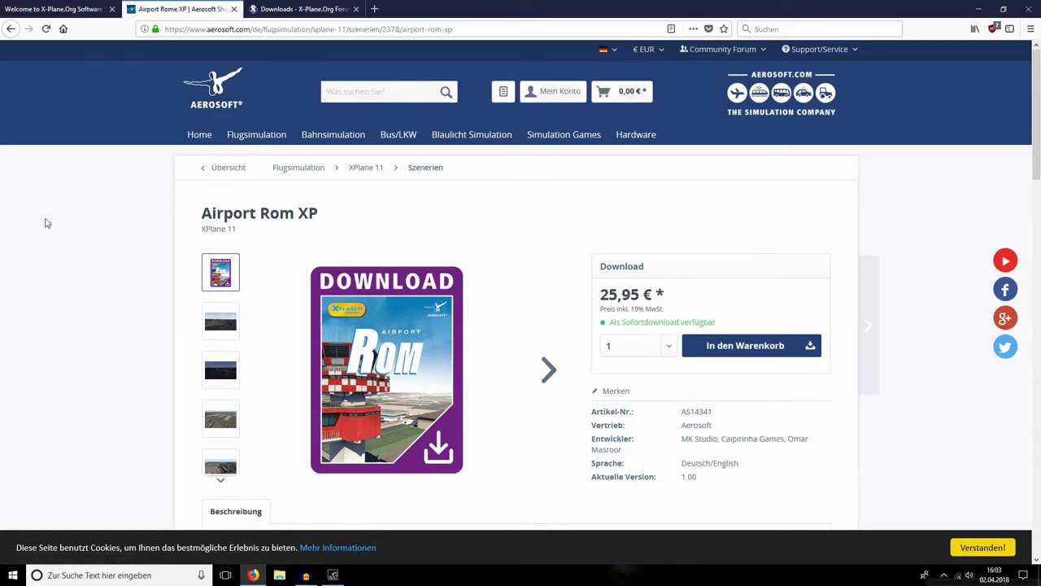
pyautogui.scroll(-3, 326, 297)
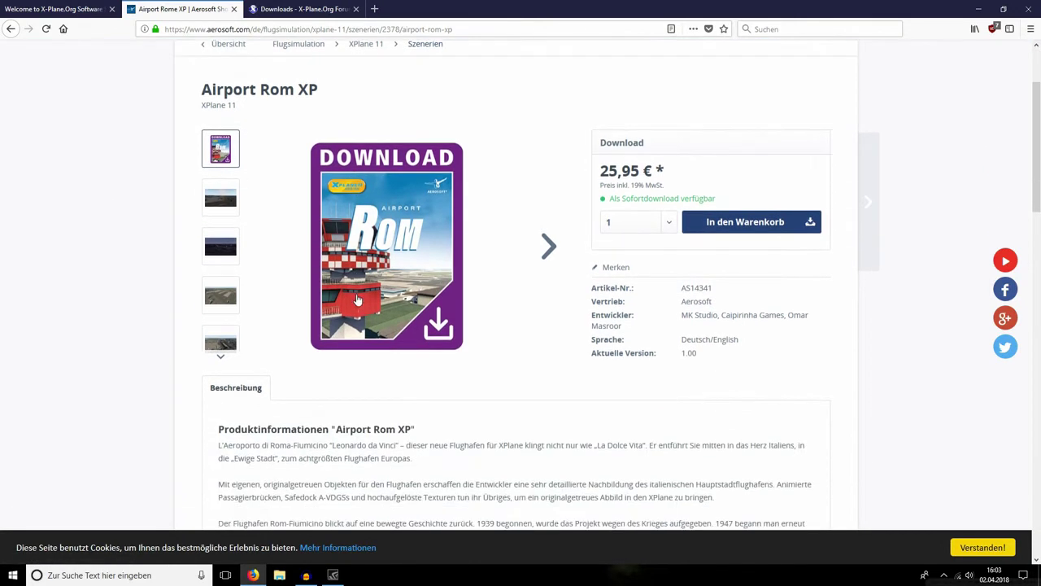
# - Switch from the browser to the desktop's X-Plane 11 folder and open its Aircraft subfolder
pyautogui.click(978, 8)
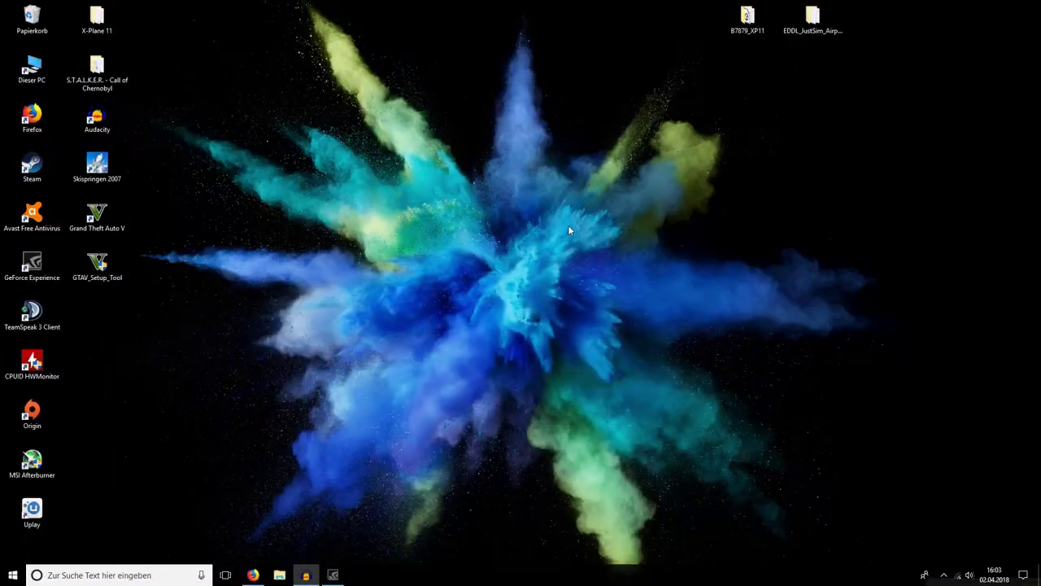
pyautogui.doubleClick(96, 13)
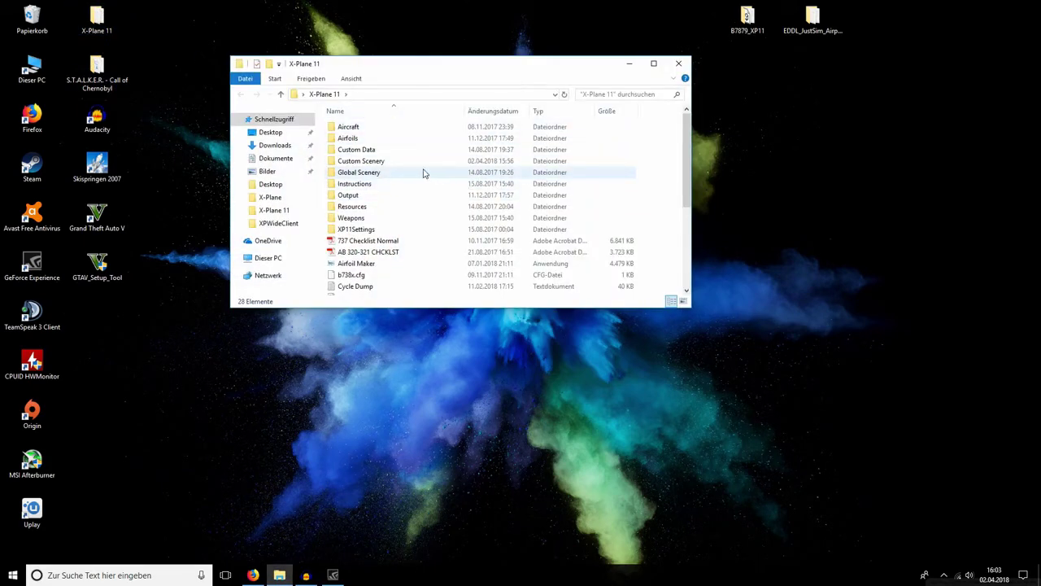
pyautogui.doubleClick(420, 127)
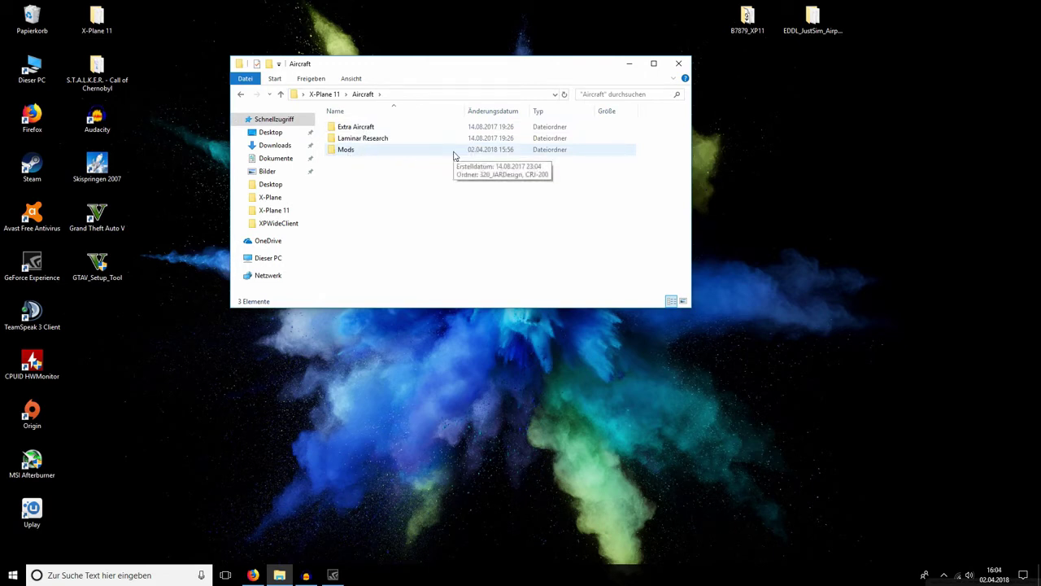
# - Create a trial folder inside Aircraft, try naming it Mods, and discard the folder to the recycle bin
pyautogui.rightClick(387, 177)
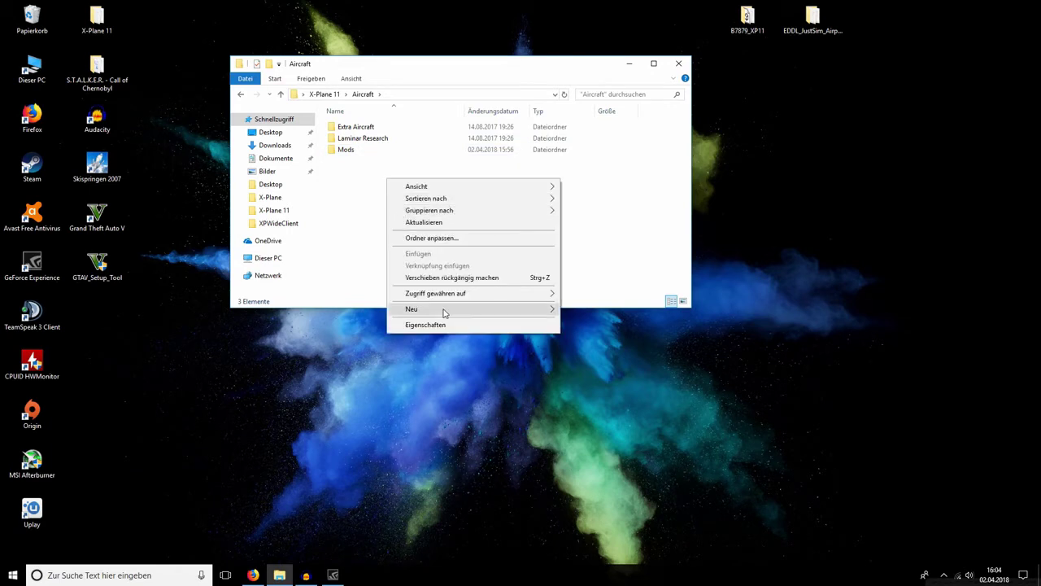
pyautogui.moveTo(468, 312)
pyautogui.click(584, 309)
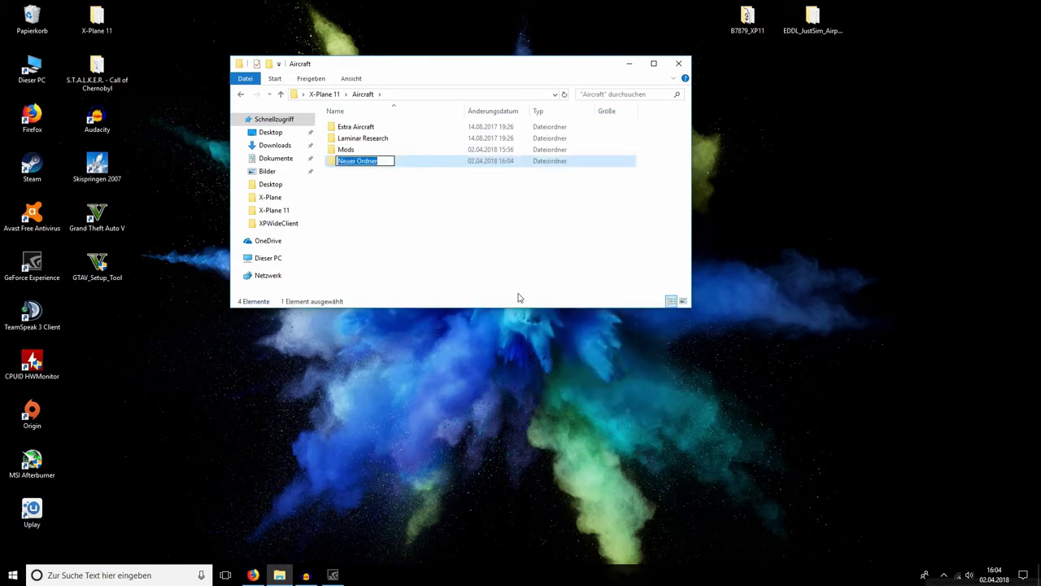
pyautogui.write('Mods')
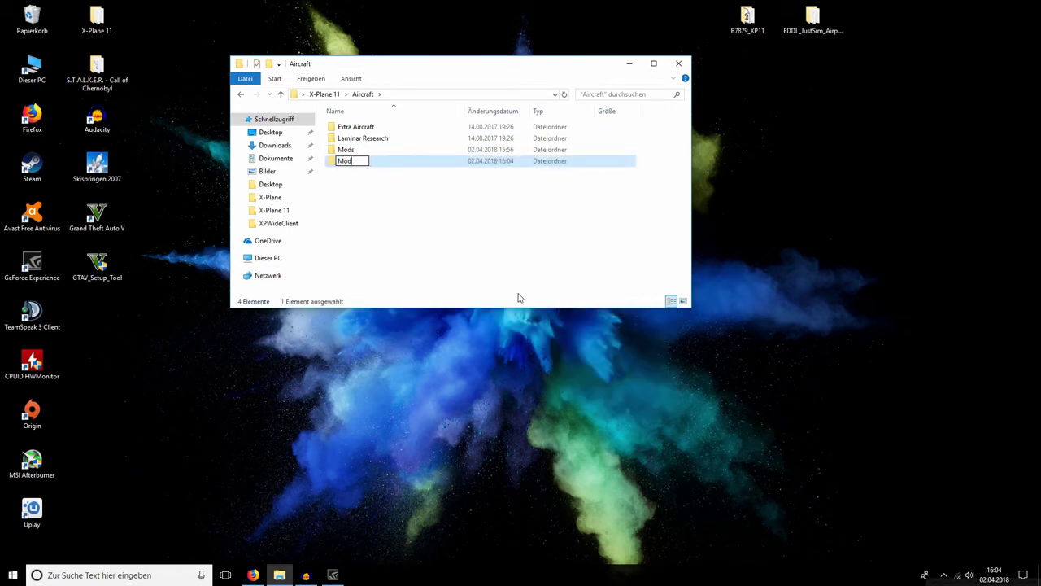
pyautogui.press('BackSpace')
pyautogui.press('BackSpace')
pyautogui.press('BackSpace')
pyautogui.press('Escape')
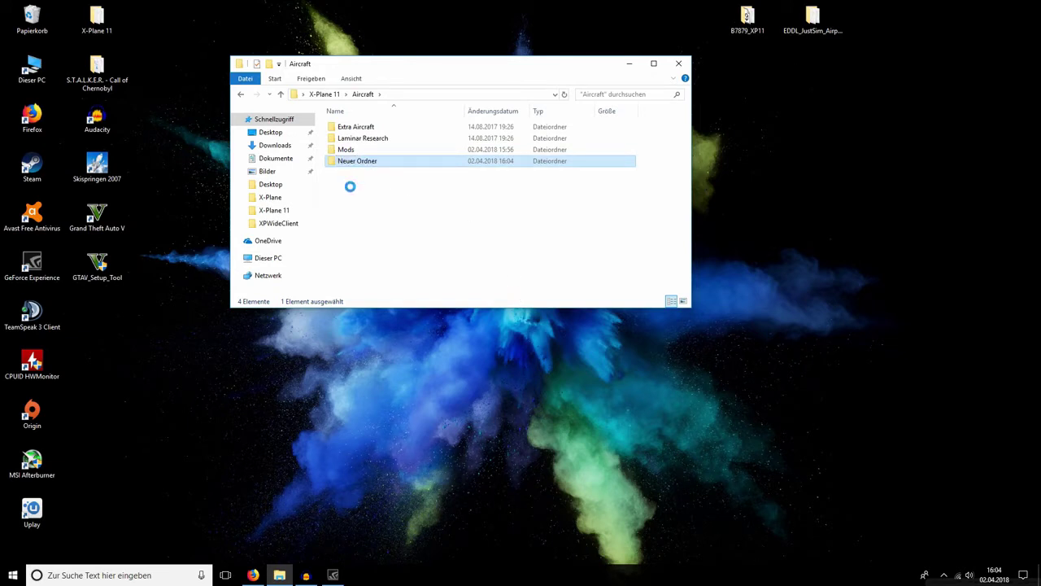
pyautogui.moveTo(350, 161); pyautogui.dragTo(33, 24)
# - Inspect the aircraft stored in the Mods and Laminar Research subfolders, returning to the Aircraft folder
pyautogui.doubleClick(346, 149)
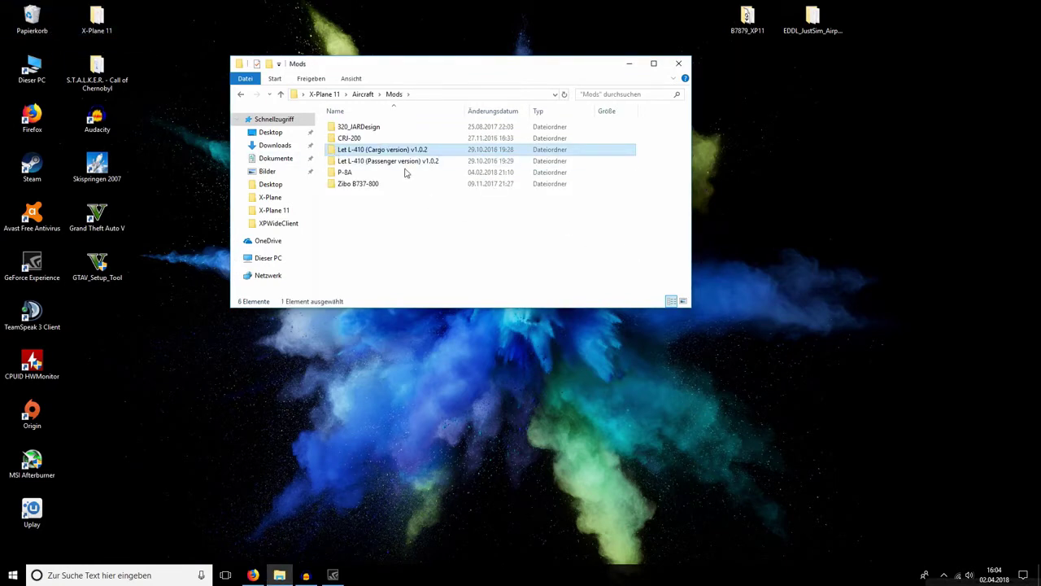
pyautogui.click(241, 93)
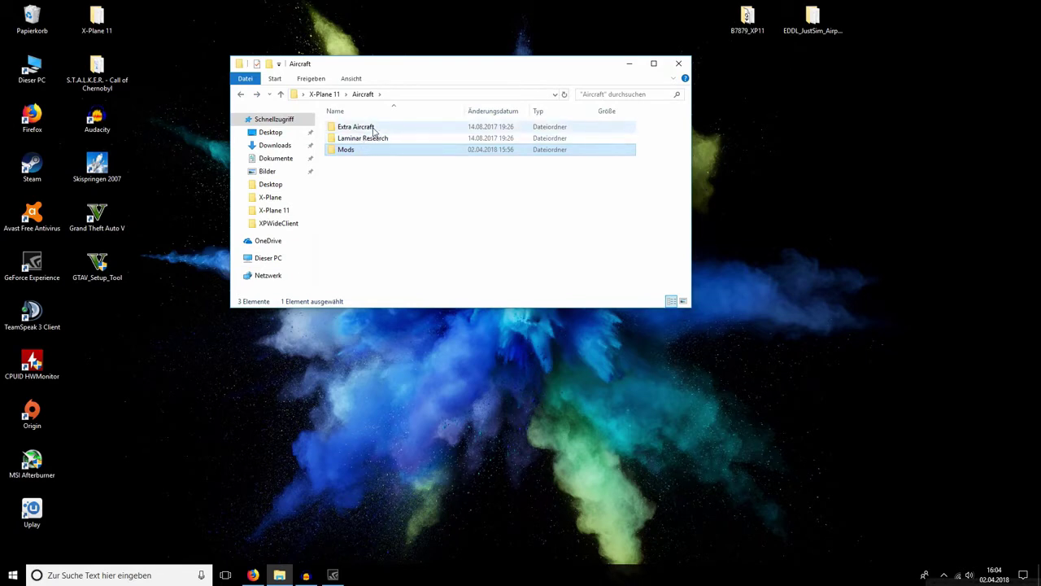
pyautogui.doubleClick(374, 139)
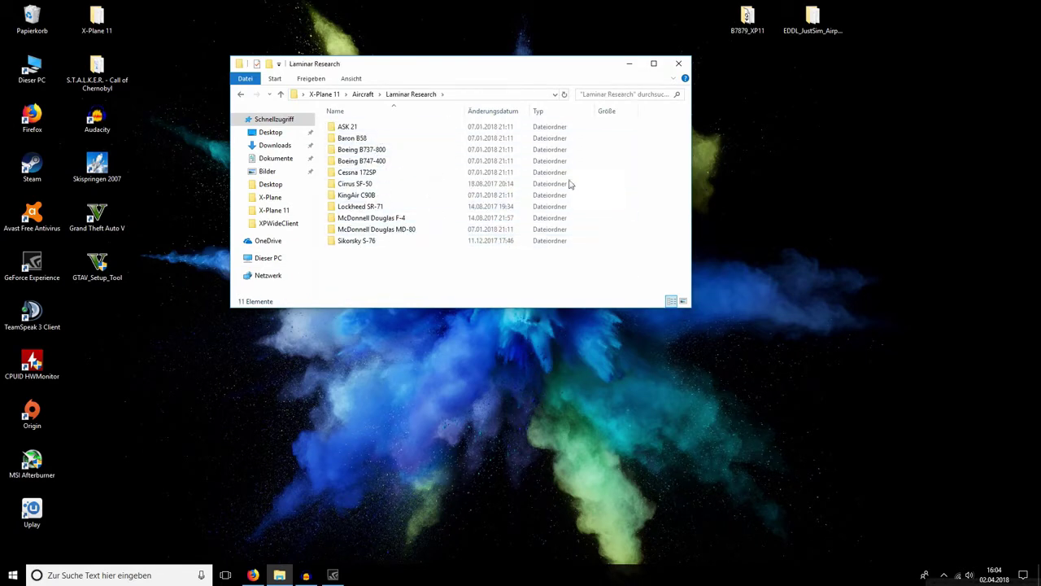
pyautogui.click(241, 94)
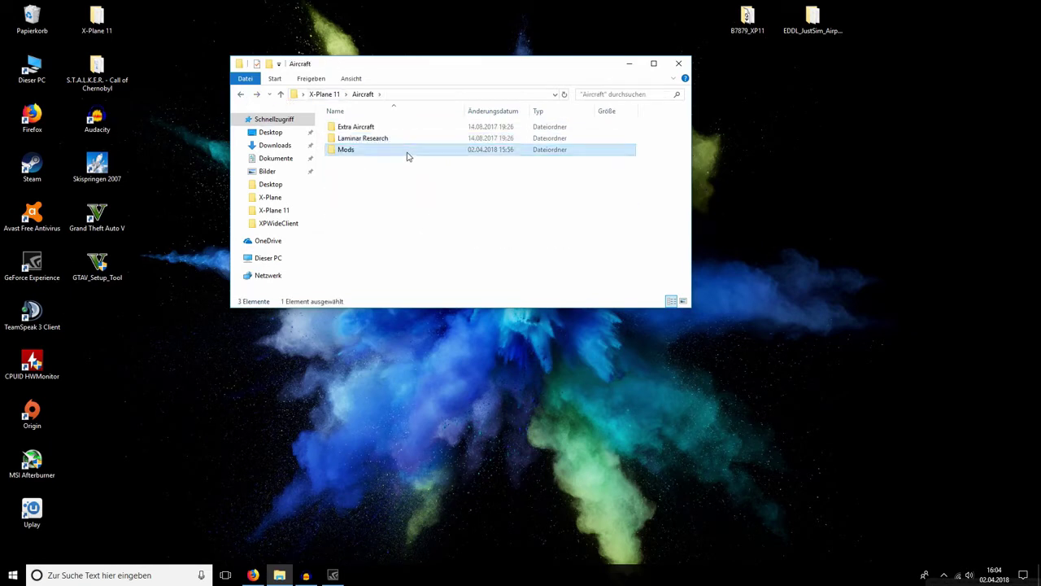
# - Move the B7879_XP11 aircraft folder from the desktop into Aircraft's Mods folder and open it there
pyautogui.doubleClick(350, 149)
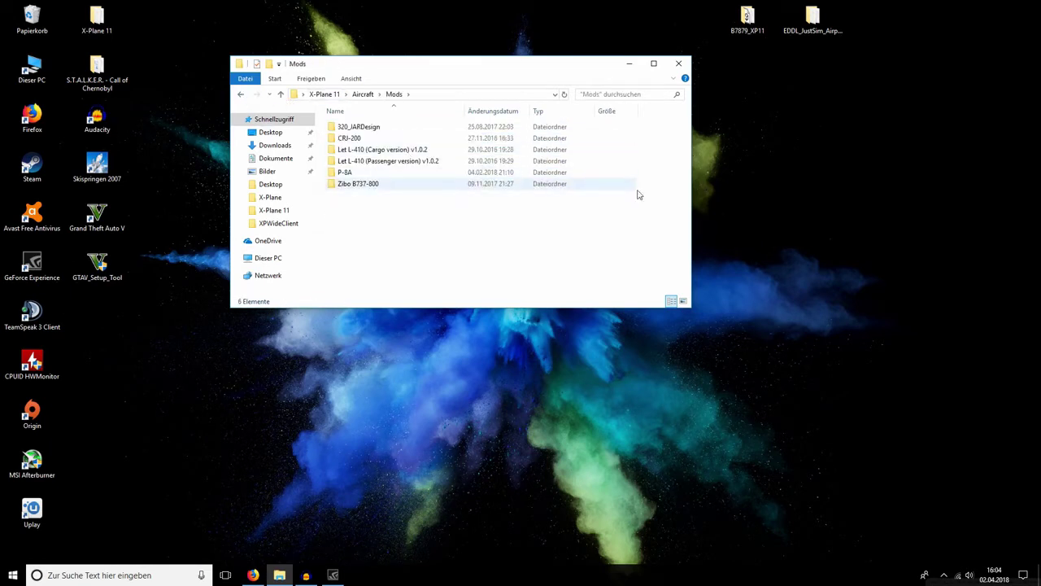
pyautogui.click(749, 197)
pyautogui.moveTo(743, 30); pyautogui.dragTo(744, 184)
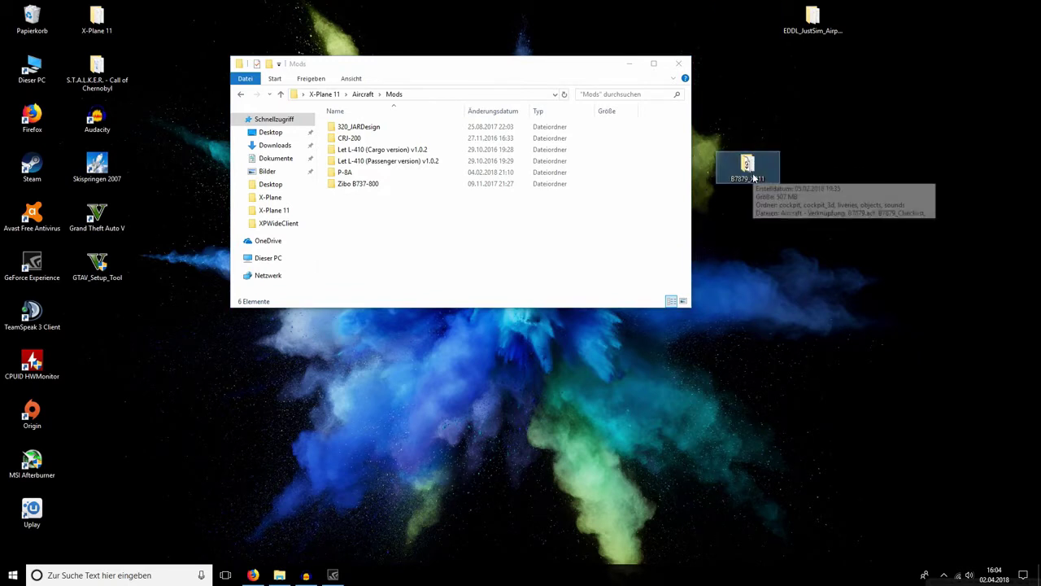
pyautogui.moveTo(753, 176); pyautogui.dragTo(411, 229)
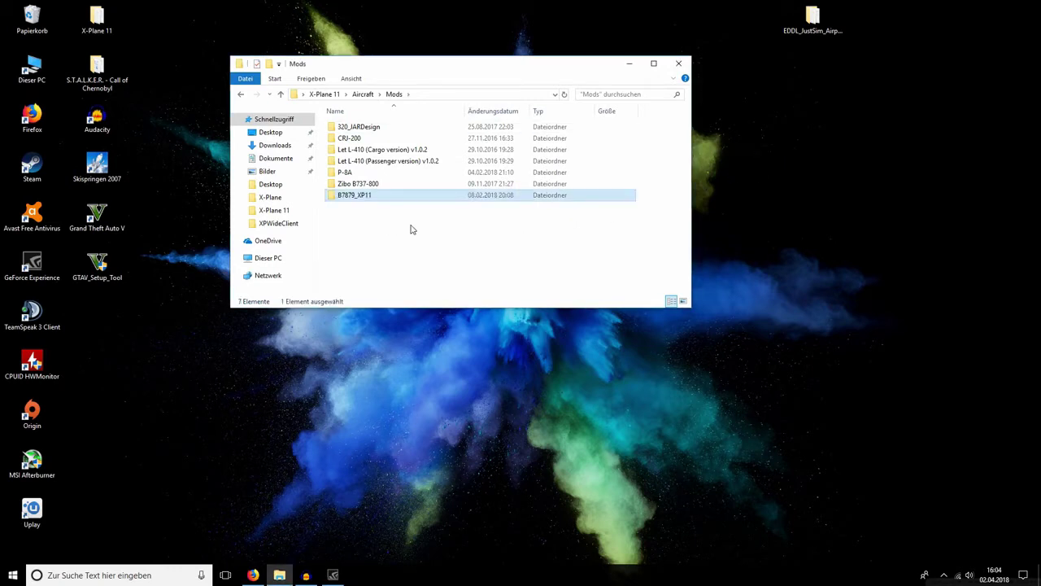
pyautogui.doubleClick(483, 199)
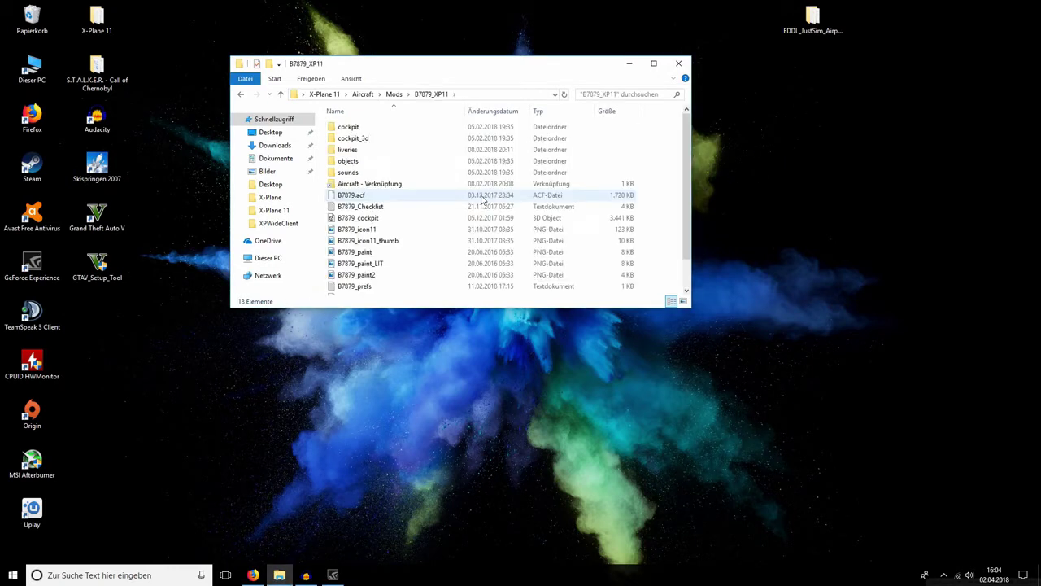
# - Look through the files of the B7879_XP11 aircraft folder and return to the main X-Plane 11 folder
pyautogui.scroll(-1, 455, 269)
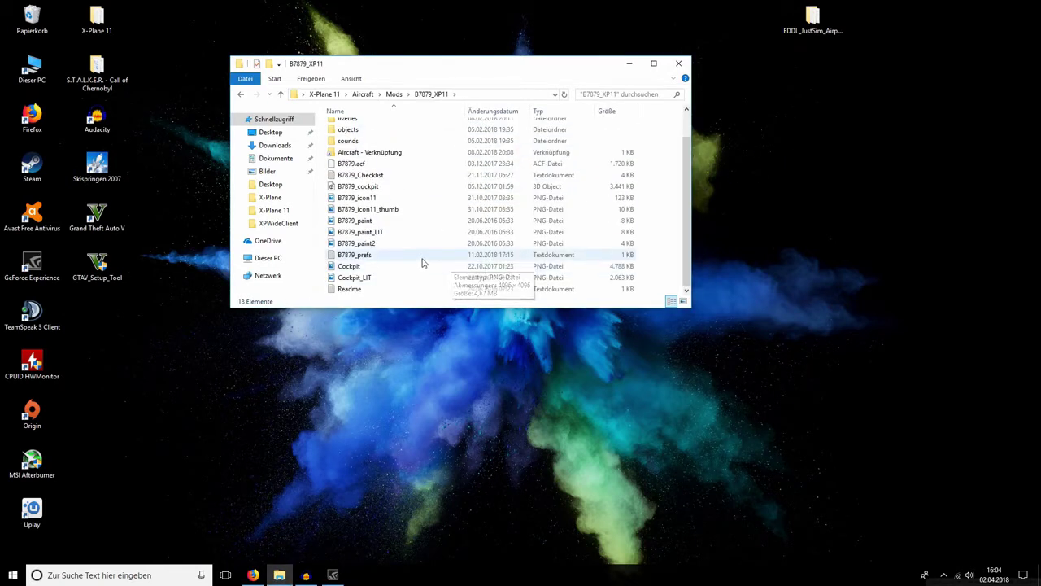
pyautogui.scroll(1, 422, 263)
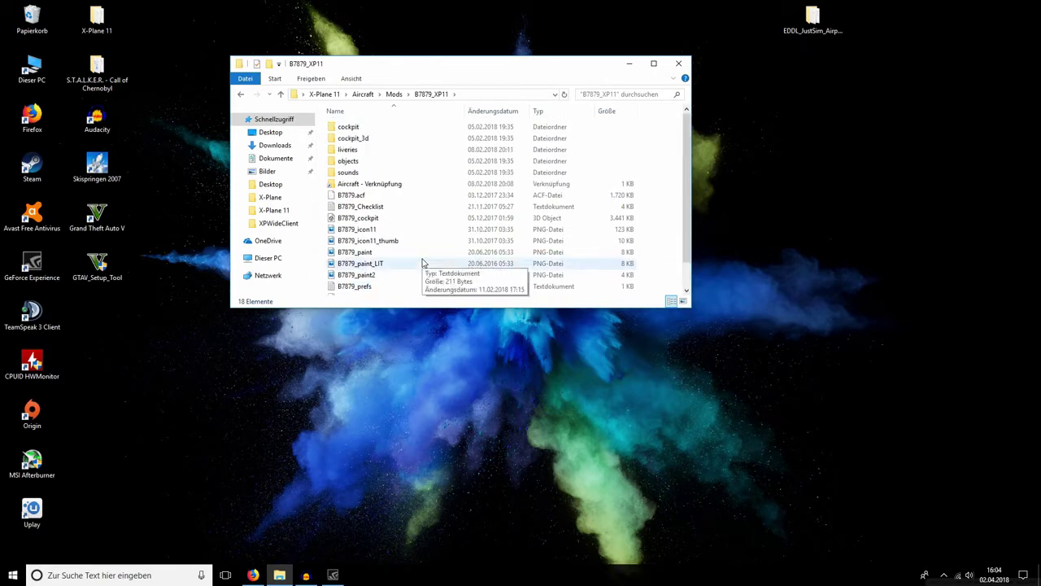
pyautogui.click(242, 96)
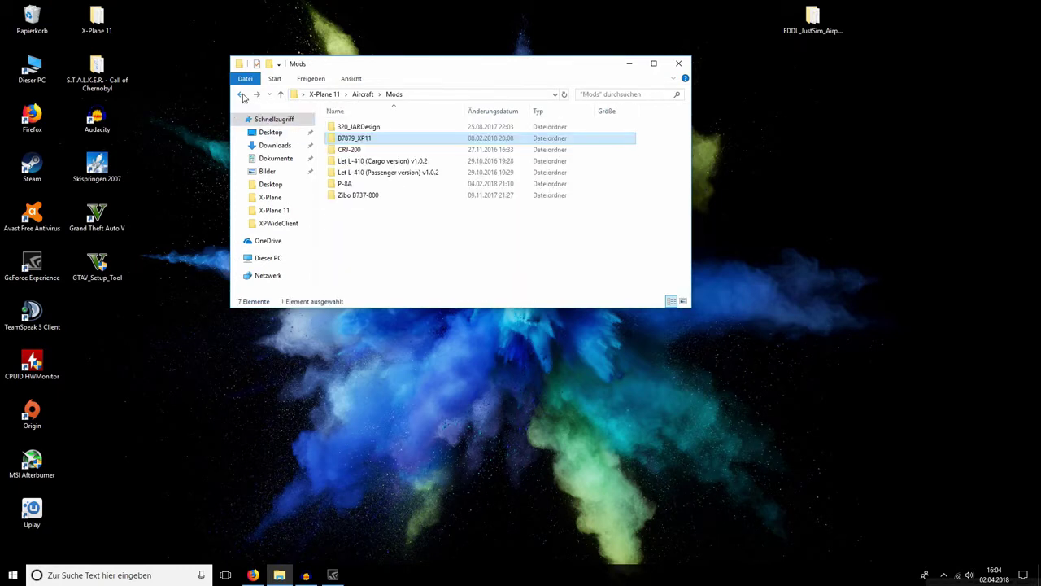
pyautogui.click(242, 95)
pyautogui.click(243, 95)
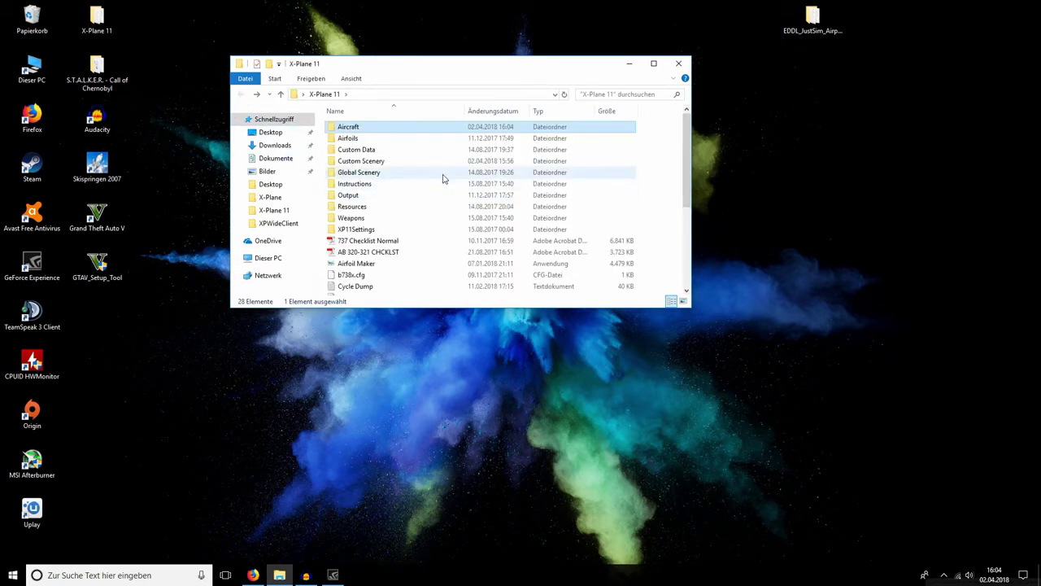
# - Open the Custom Scenery folder and try to move the EDDL_JustSim airport folder from the desktop into it
pyautogui.doubleClick(377, 163)
pyautogui.moveTo(813, 20); pyautogui.dragTo(661, 202)
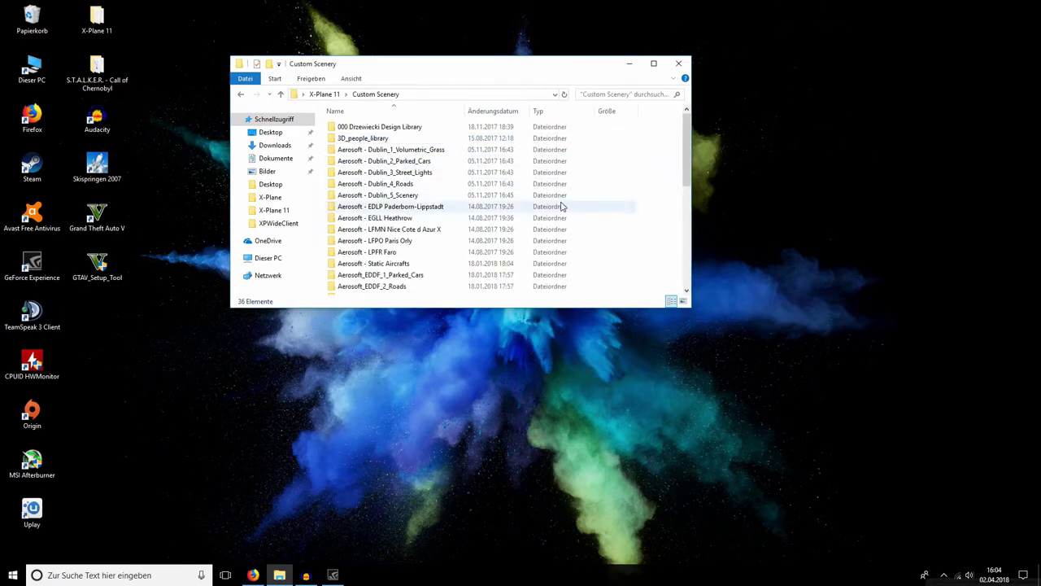
pyautogui.scroll(-7, 558, 210)
pyautogui.scroll(7, 558, 210)
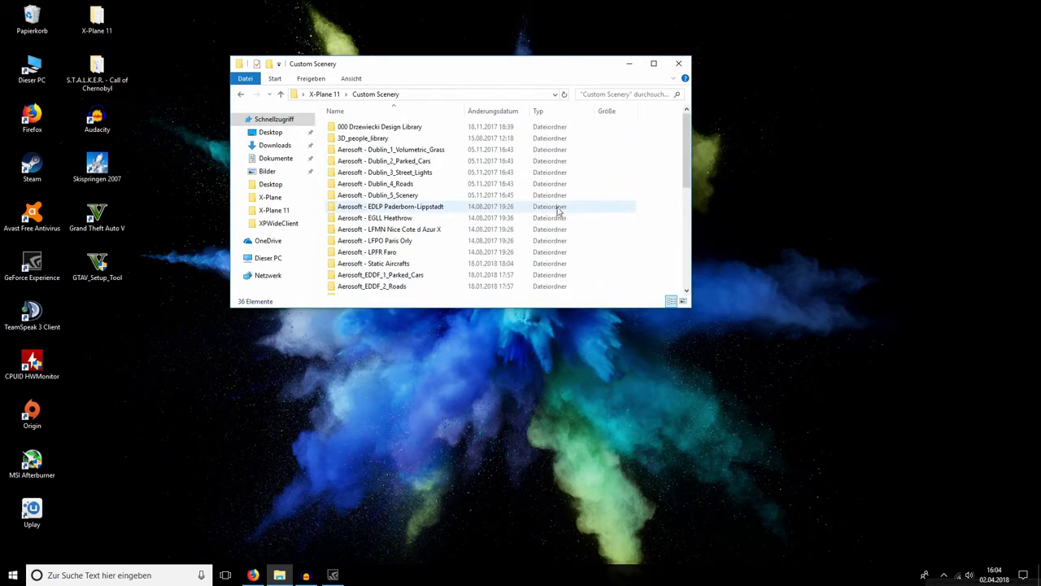
# - Take EDDL_JustSim_Airport_v1.1_XPL11 out of the 3D_people_library folder, place it directly in Custom Scenery, and close the file window
pyautogui.doubleClick(409, 139)
pyautogui.moveTo(419, 128); pyautogui.dragTo(748, 165)
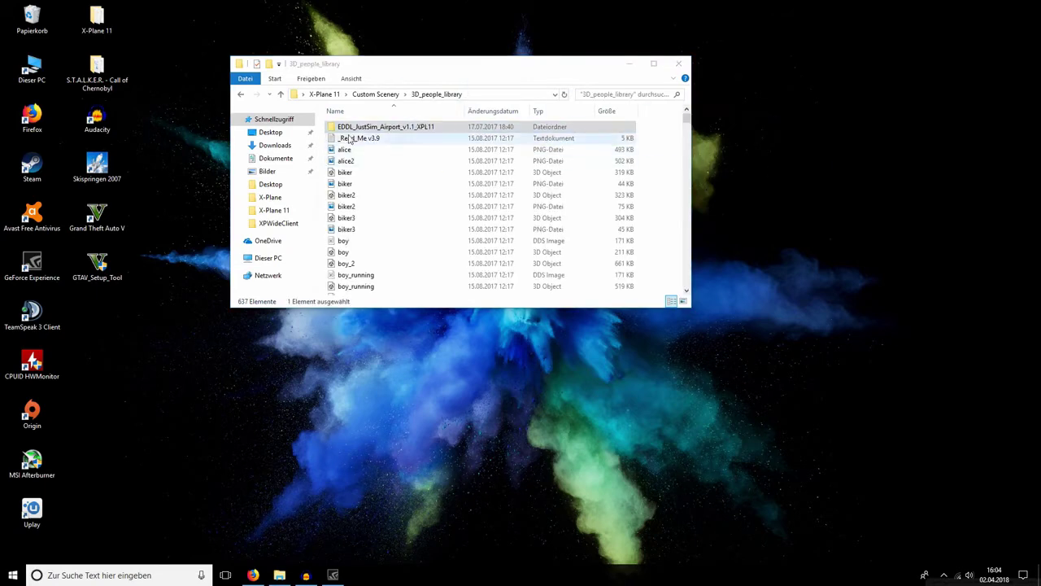
pyautogui.moveTo(748, 122); pyautogui.dragTo(667, 198)
pyautogui.click(242, 94)
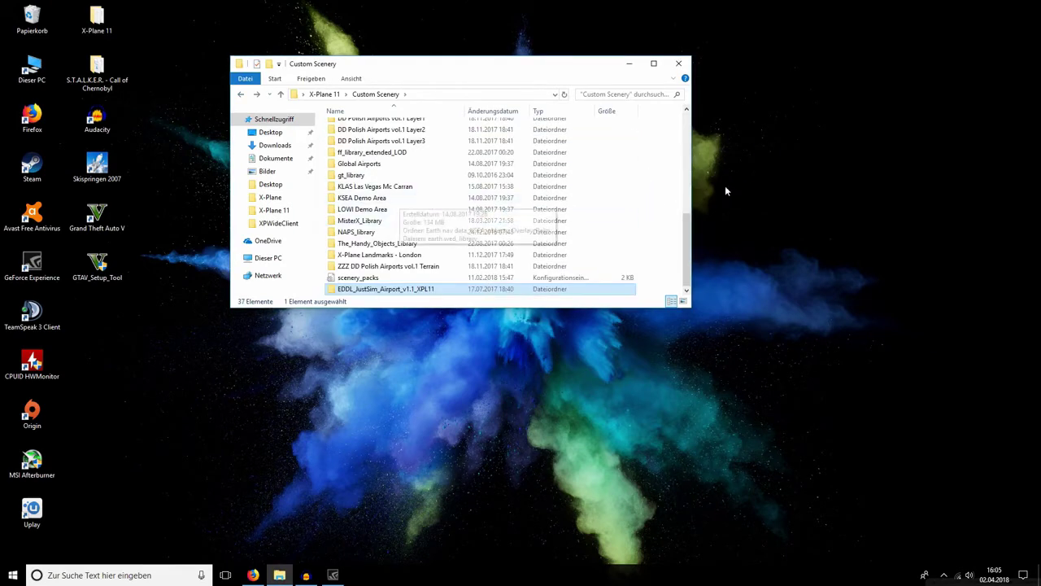
pyautogui.click(680, 64)
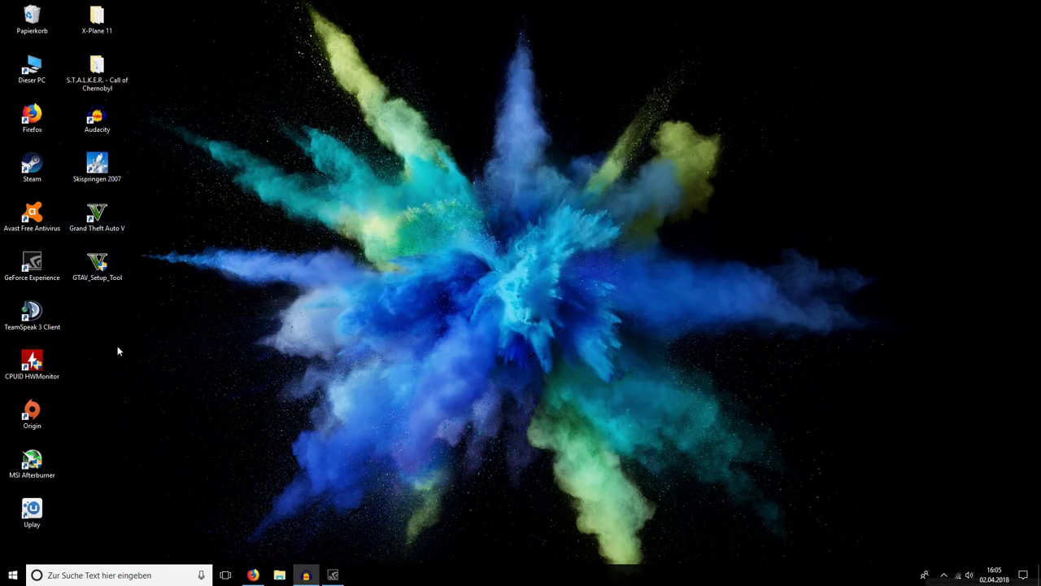
# - Open the X-Plane 11 folder from the desktop and launch the X-Plane application in it
pyautogui.doubleClick(97, 20)
pyautogui.scroll(-2, 350, 268)
pyautogui.scroll(-1, 350, 276)
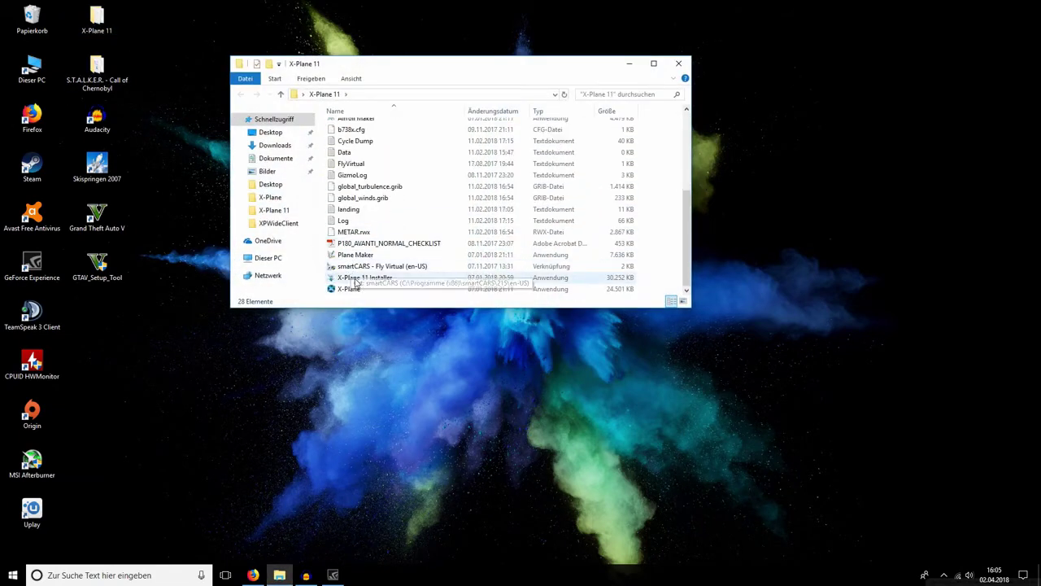
pyautogui.doubleClick(363, 288)
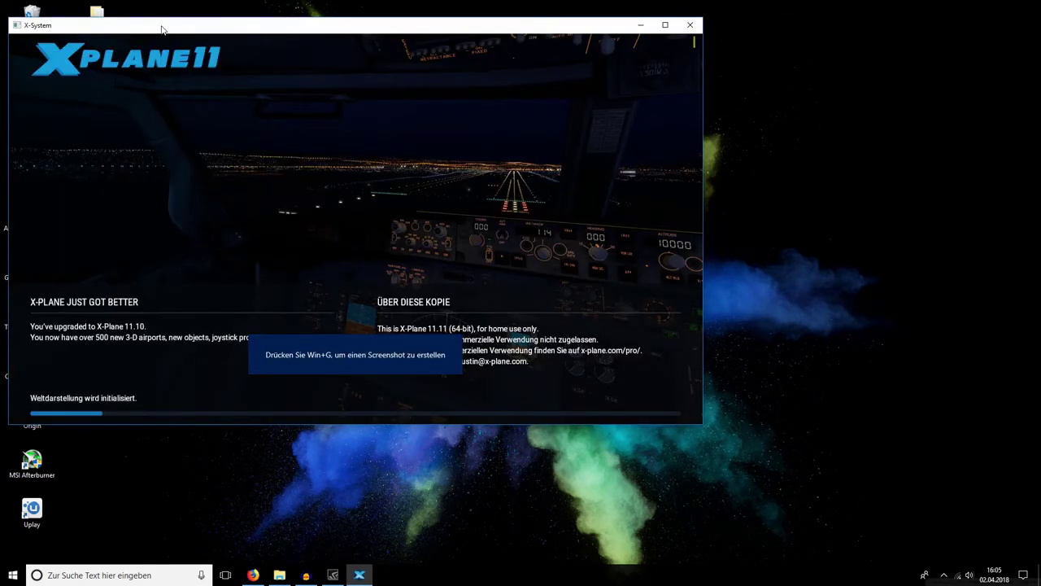
# - Reposition the X-Plane window on the desktop and unlock the full version with the prefilled product key
pyautogui.moveTo(161, 29); pyautogui.dragTo(152, 14)
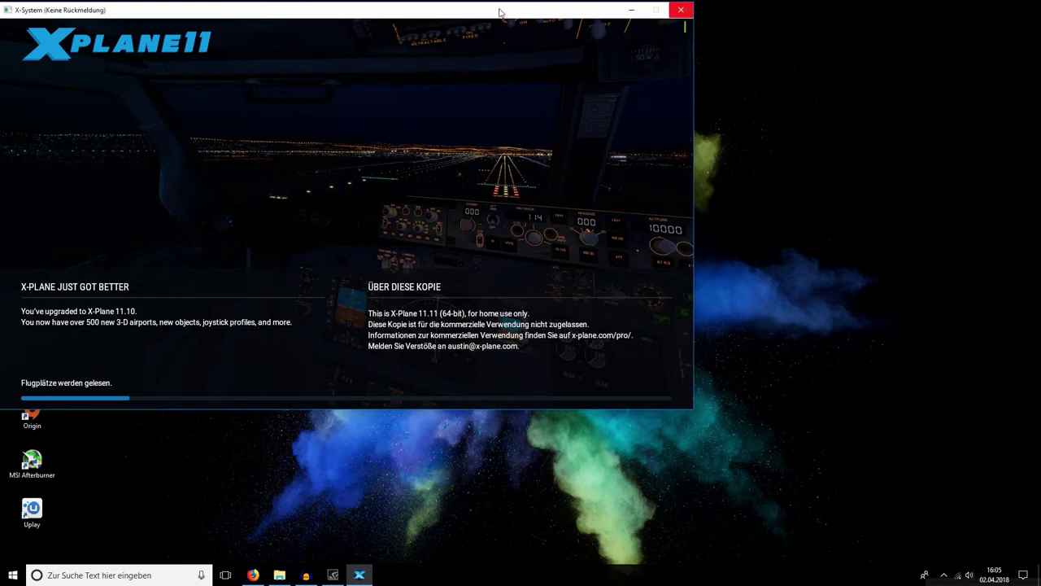
pyautogui.moveTo(499, 14); pyautogui.dragTo(510, 20)
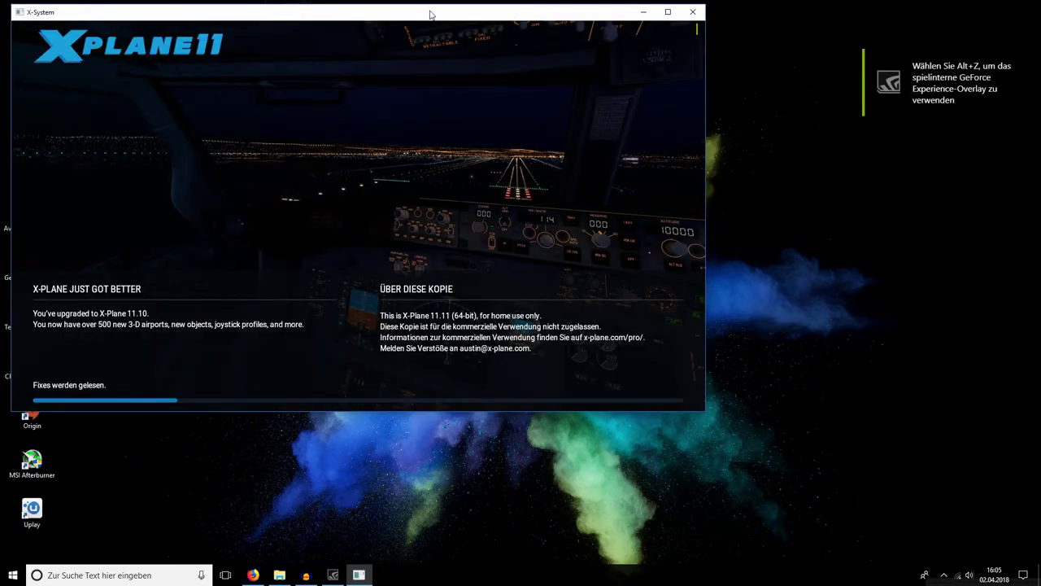
pyautogui.moveTo(431, 14); pyautogui.dragTo(424, 10)
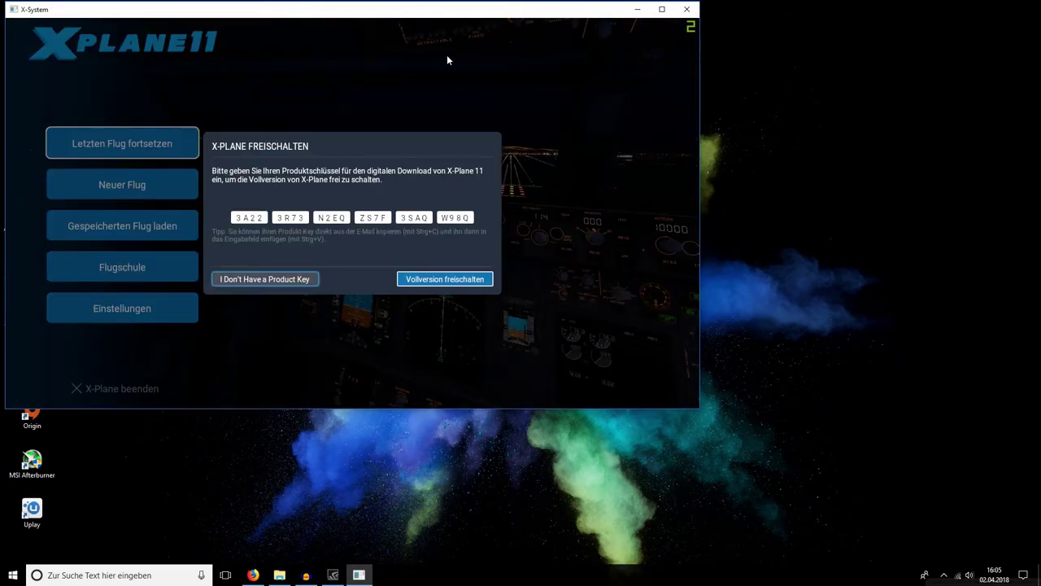
pyautogui.click(444, 279)
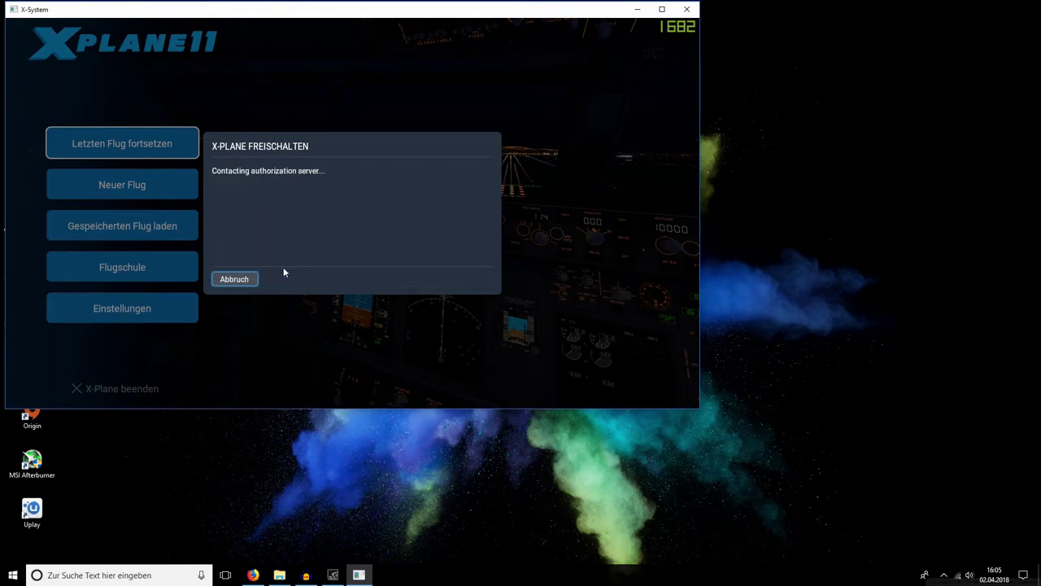
pyautogui.click(476, 279)
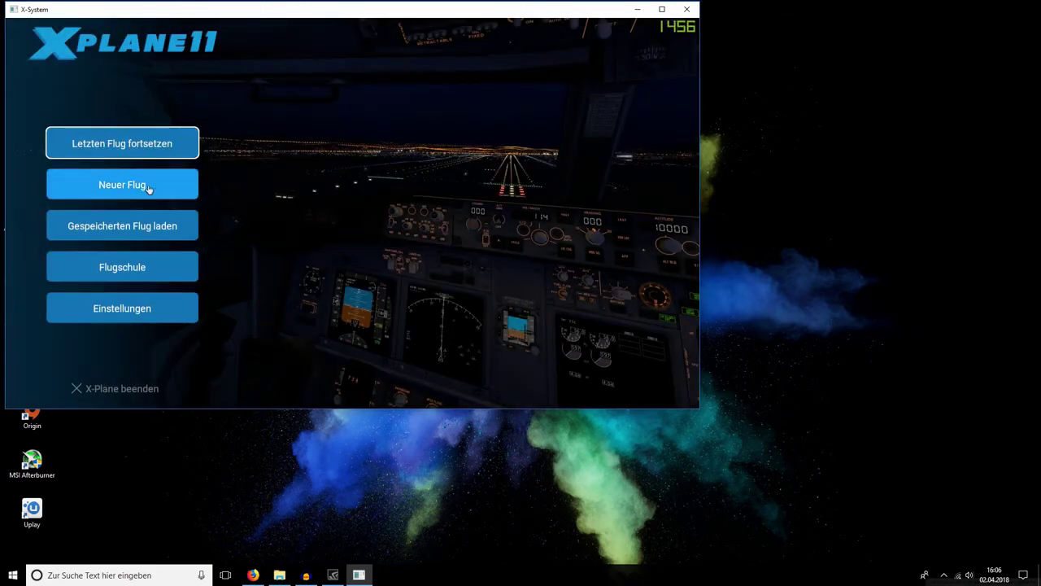
# - Set up a new flight with the Boeing 787-9 in the Qantas livery, enlarging the simulator window
pyautogui.click(119, 186)
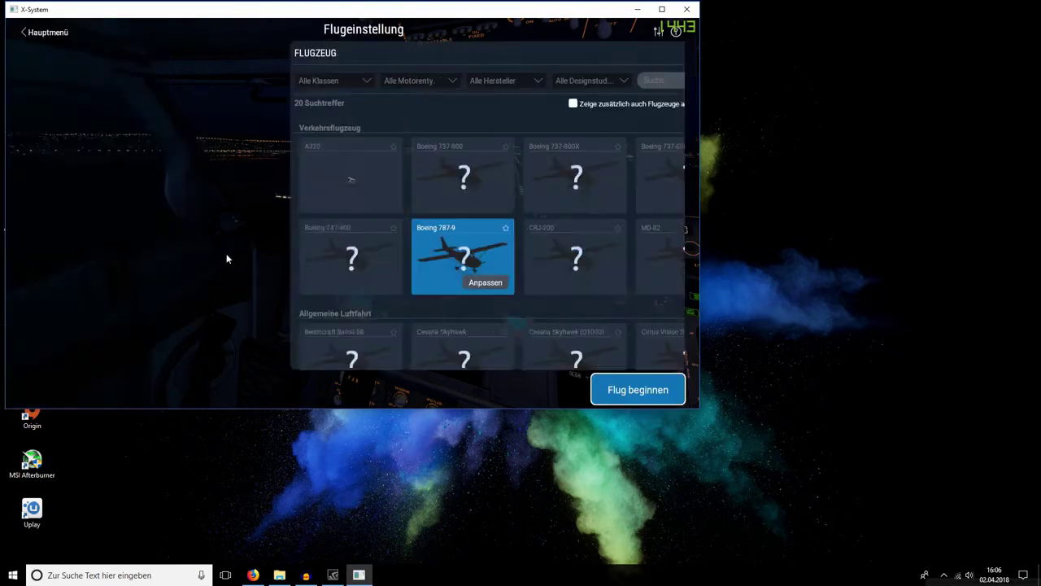
pyautogui.moveTo(698, 411); pyautogui.dragTo(1036, 558)
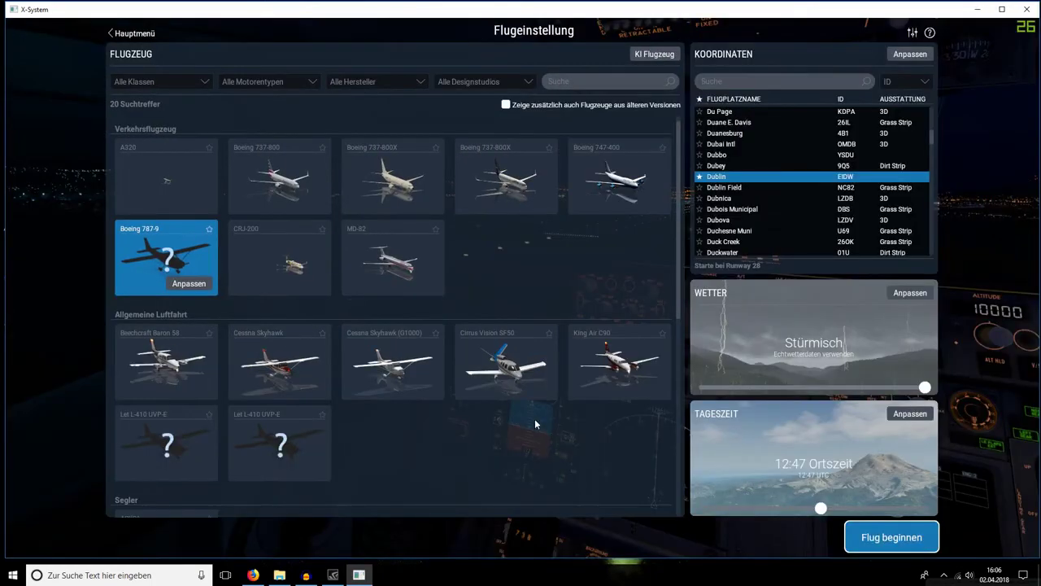
pyautogui.click(199, 285)
pyautogui.click(583, 96)
pyautogui.click(579, 157)
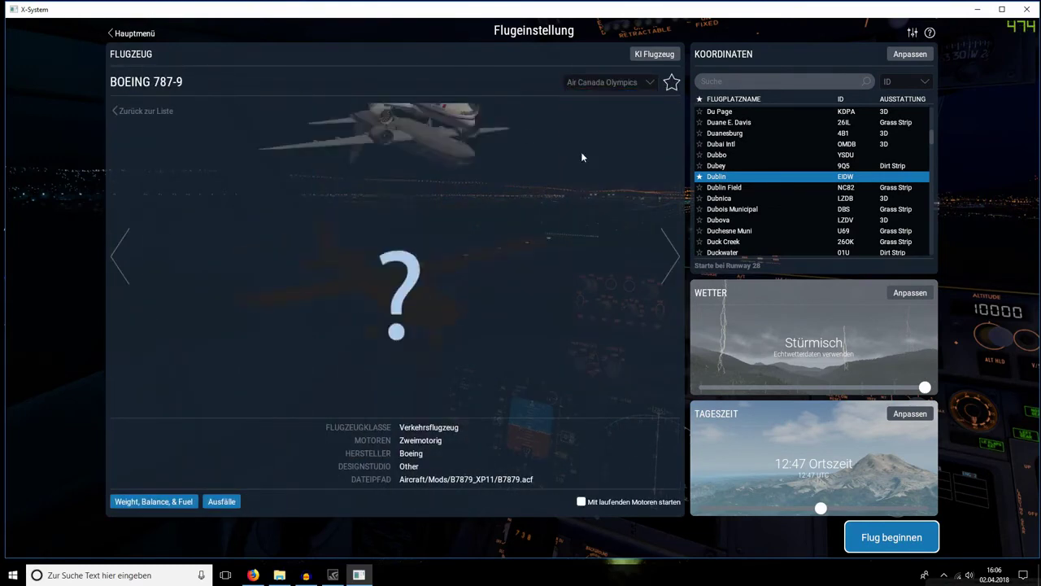
pyautogui.click(600, 82)
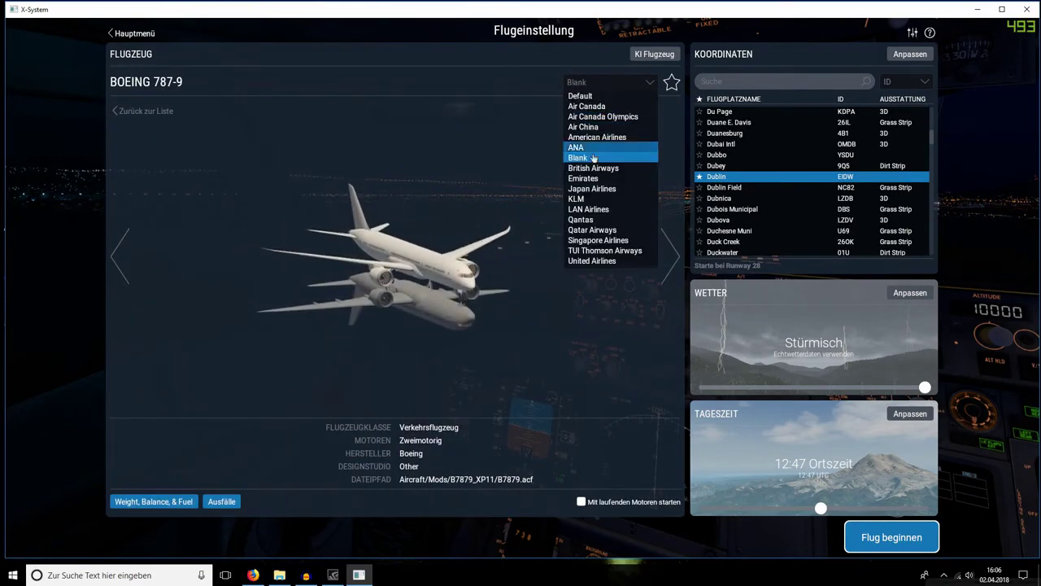
pyautogui.click(573, 222)
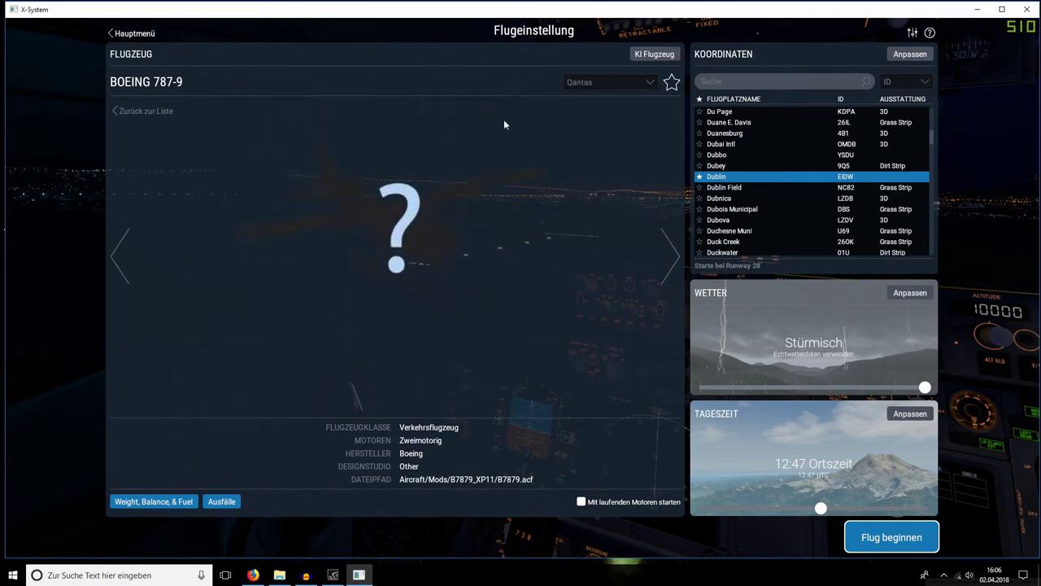
# - Choose Duesseldorf (EDDL) as the departure airport by its ID and begin the flight
pyautogui.click(738, 80)
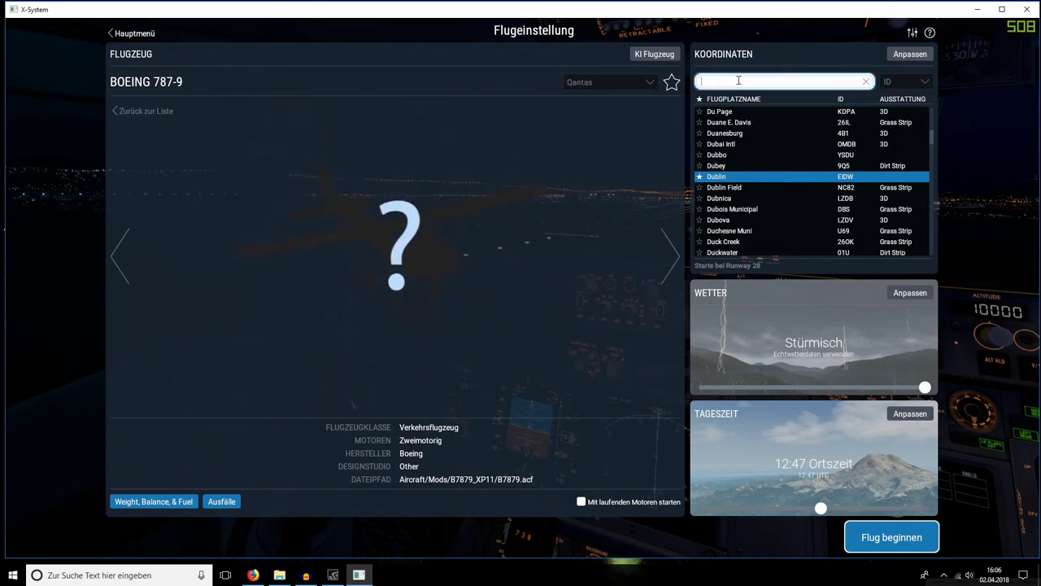
pyautogui.write('edds')
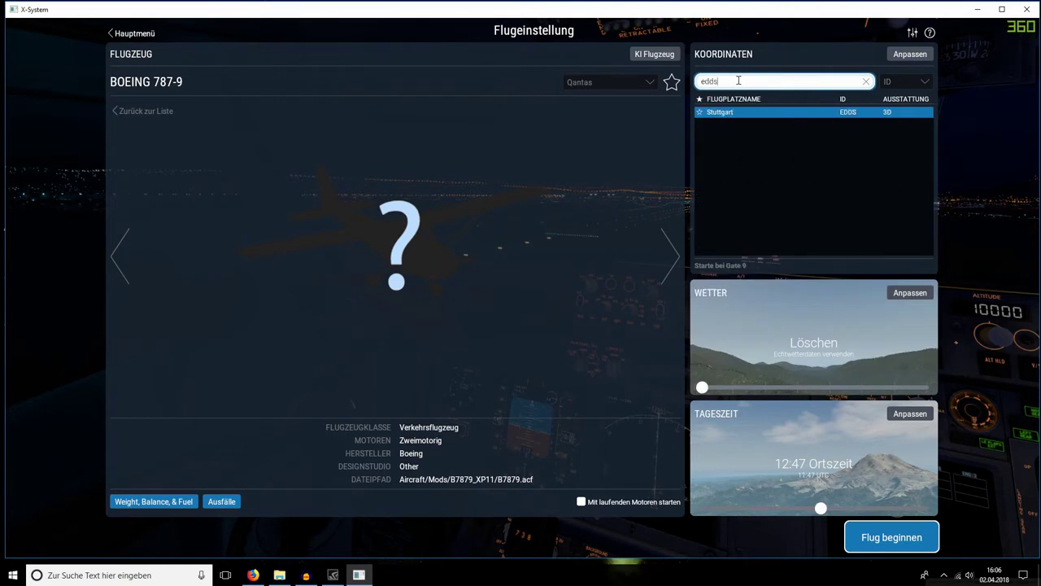
pyautogui.press('BackSpace')
pyautogui.write('l')
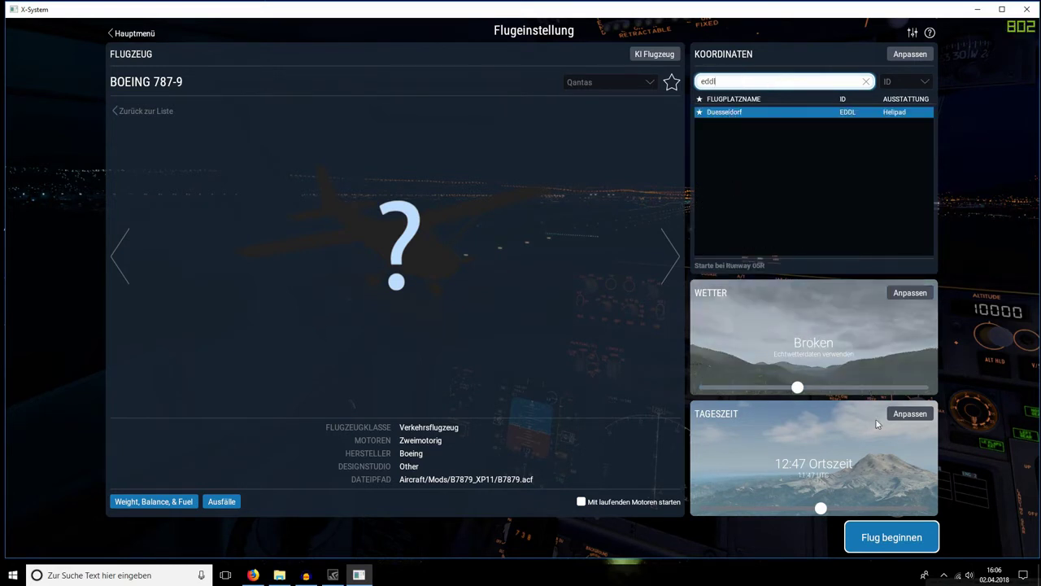
pyautogui.click(869, 542)
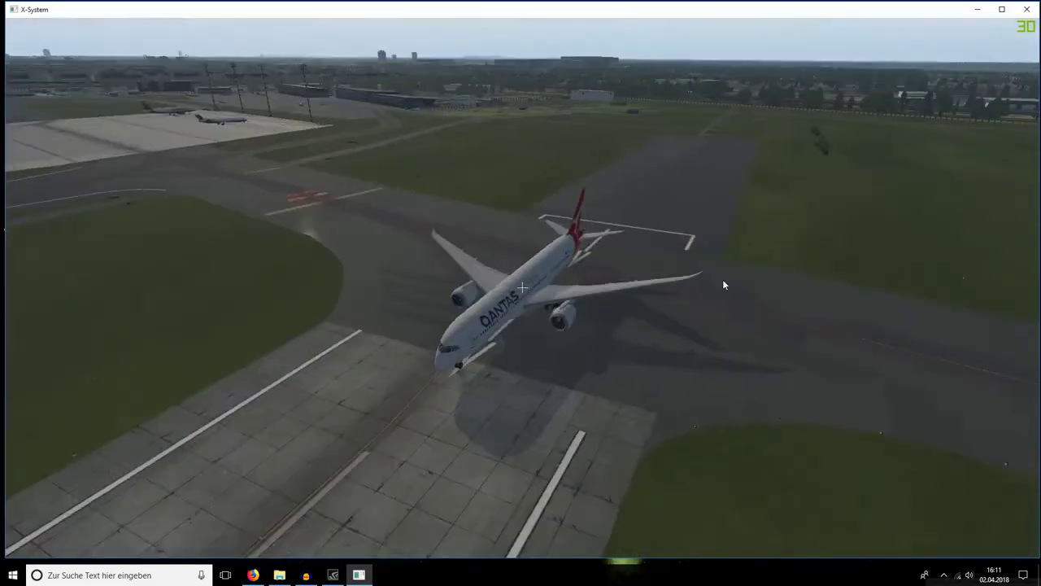
# - Examine the Qantas 787-9 and the Duesseldorf scenery from outside, near and far, and look at the cockpit
pyautogui.moveTo(724, 284); pyautogui.dragTo(623, 249)
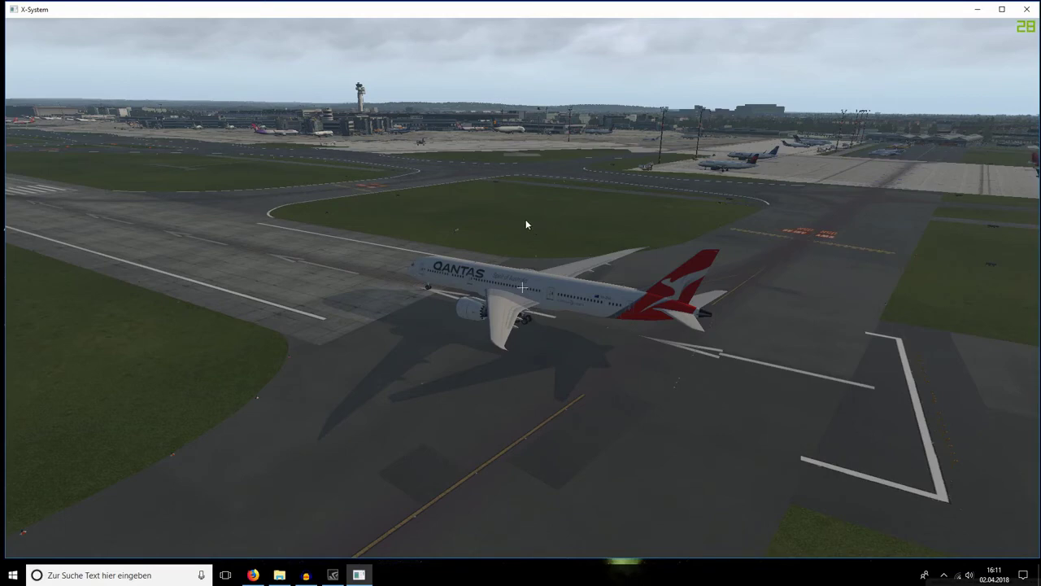
pyautogui.moveTo(526, 225); pyautogui.dragTo(512, 254)
pyautogui.scroll(-10, 501, 277)
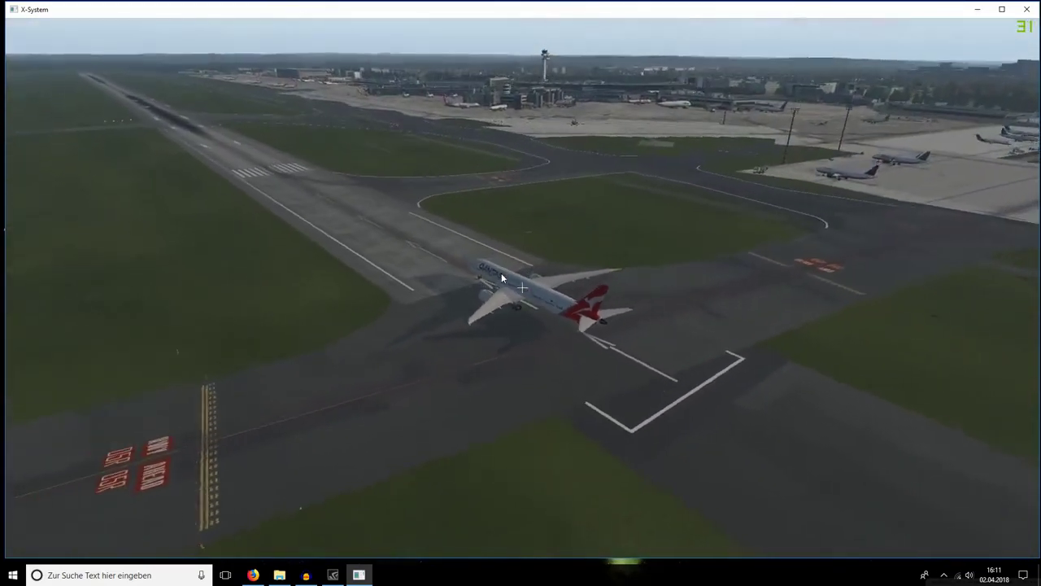
pyautogui.scroll(-10, 502, 277)
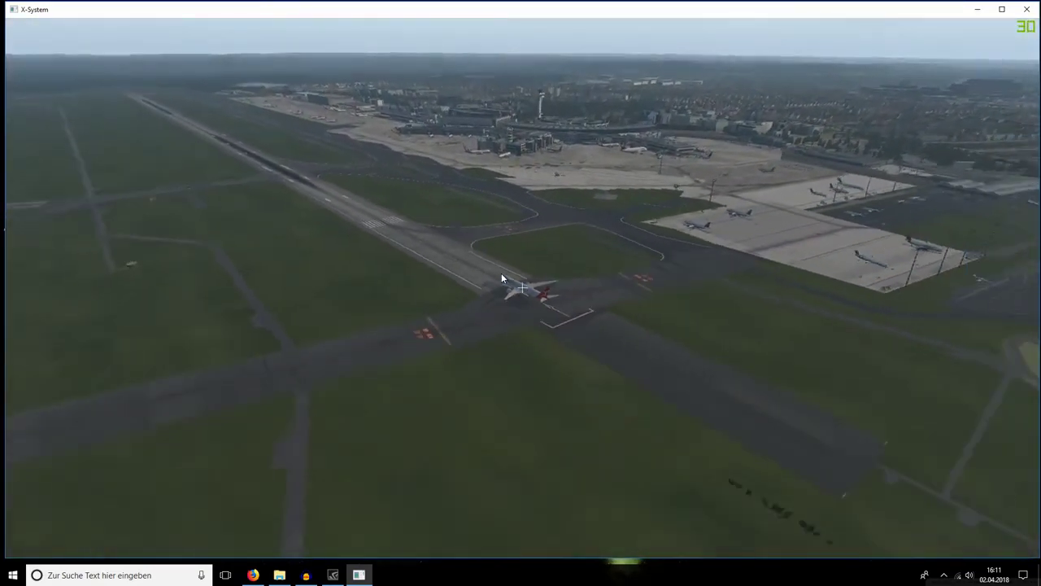
pyautogui.moveTo(501, 279); pyautogui.dragTo(160, 73)
pyautogui.hotkey('shift', '9')
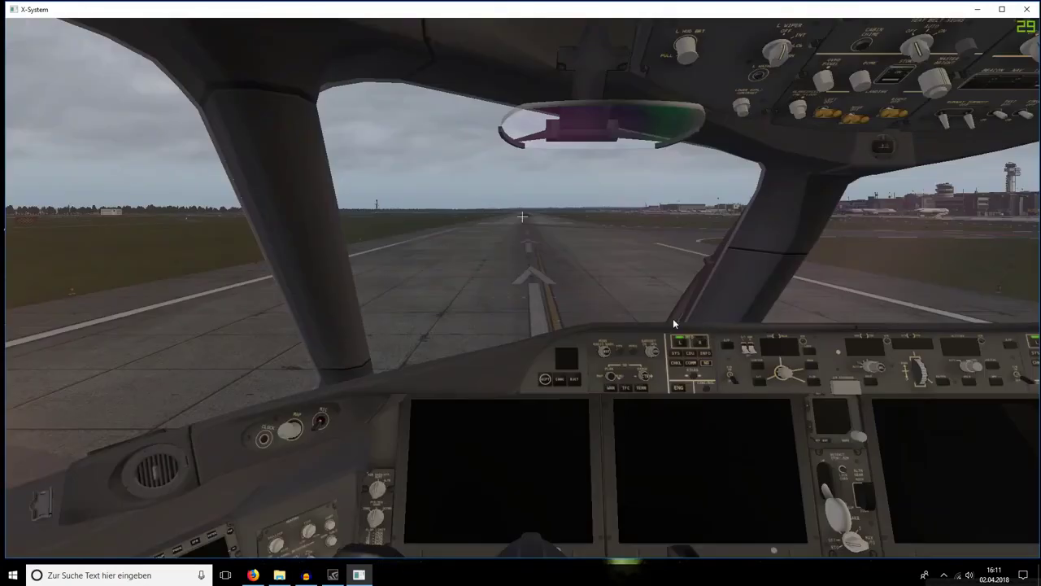
pyautogui.hotkey('shift', '5')
pyautogui.moveTo(674, 318); pyautogui.dragTo(189, 78)
# - Examine the list of installed plugins and the developer options, including those for aircraft performance (Flugzeugleistung)
pyautogui.click(161, 26)
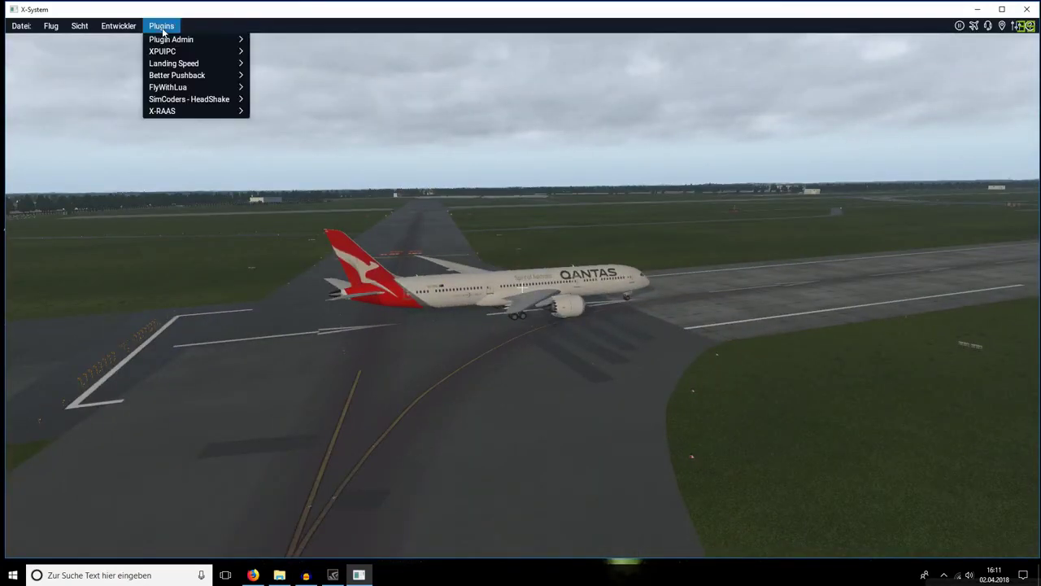
pyautogui.moveTo(113, 27)
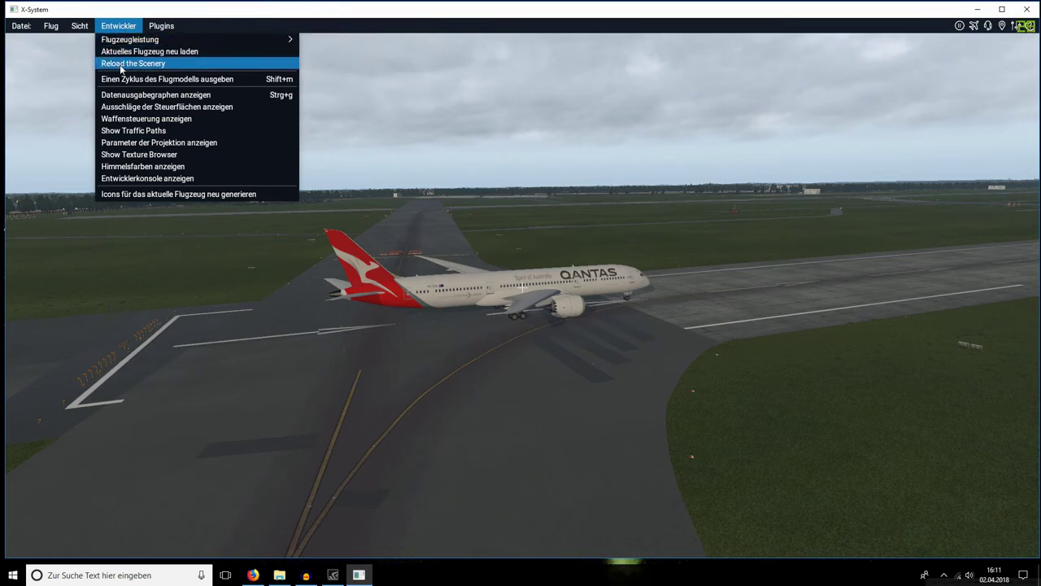
pyautogui.moveTo(135, 45)
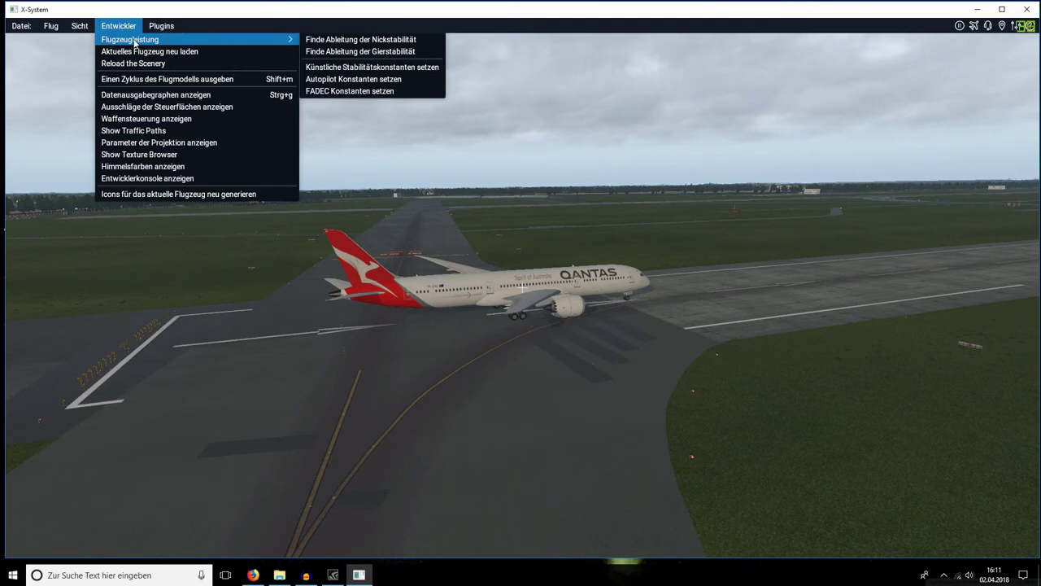